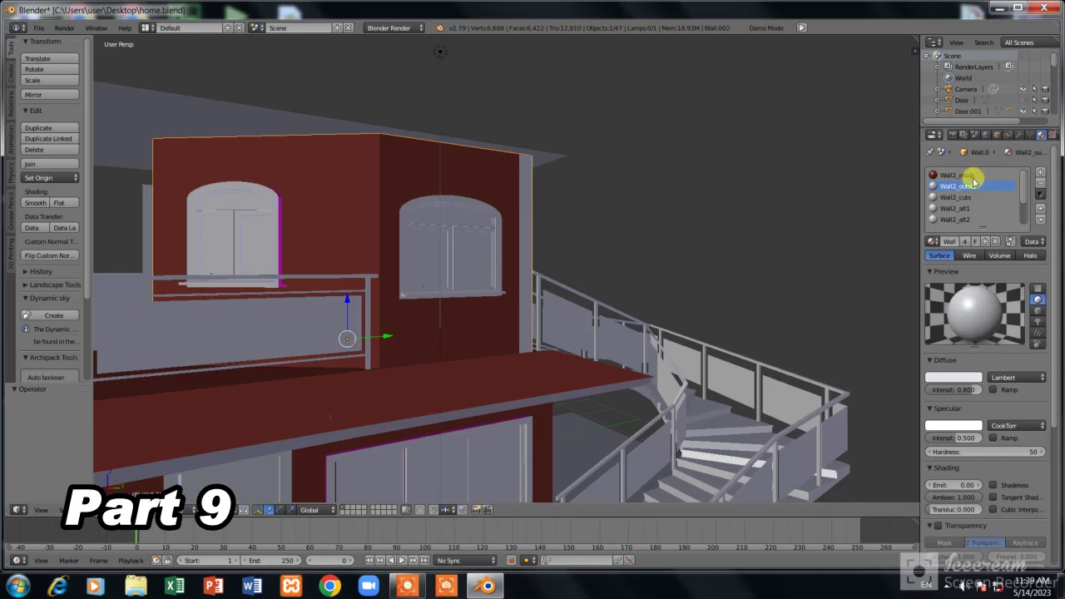
# Set the Wall2_inside diffuse colour to light grey using a hex value.
pyautogui.click(956, 377)
pyautogui.click(955, 322)
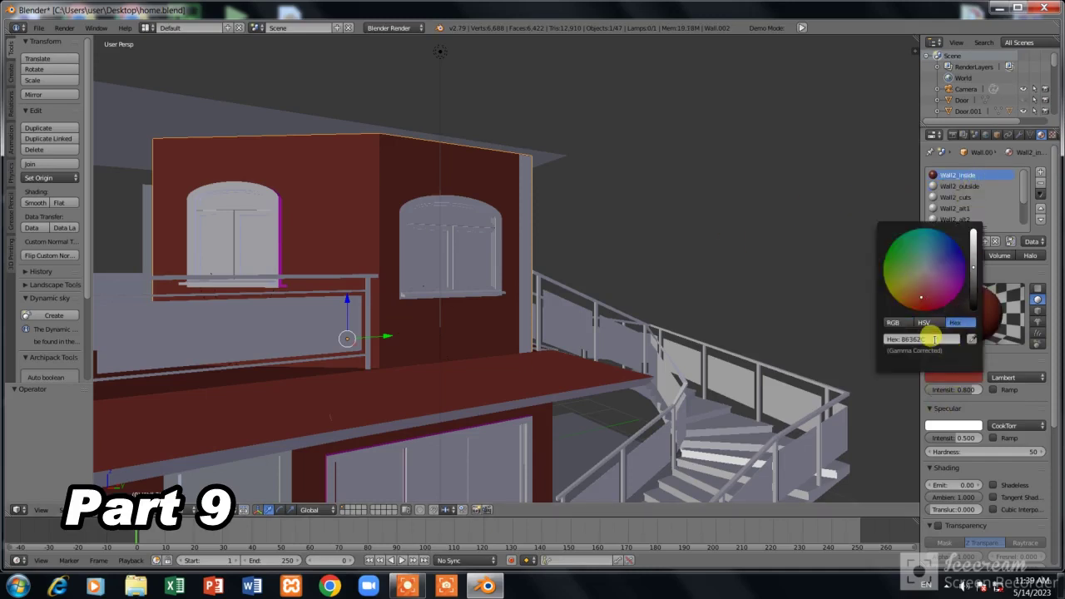
pyautogui.press('BackSpace')
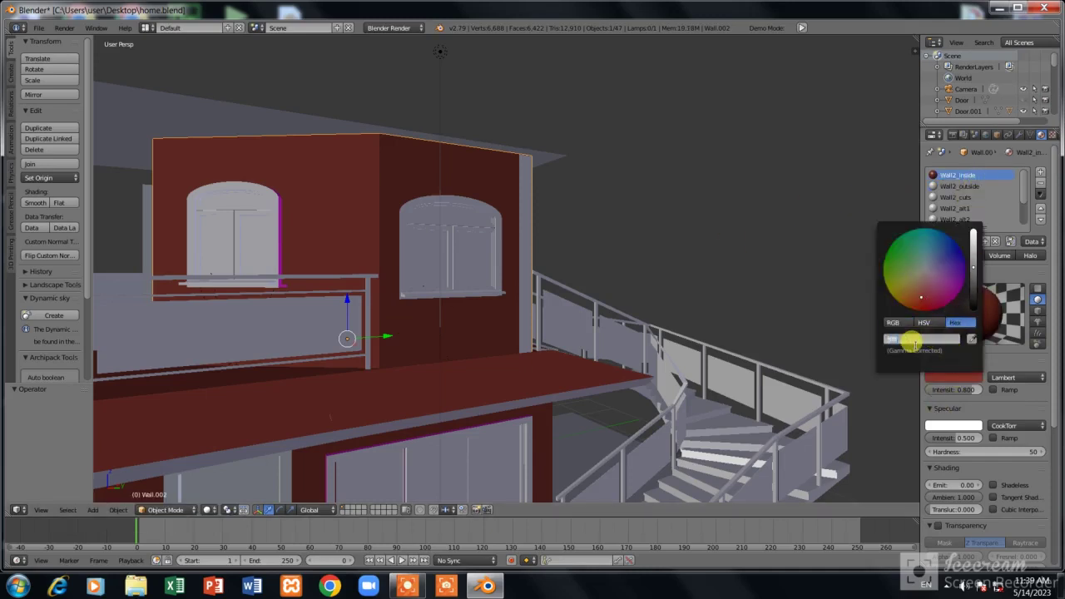
pyautogui.press('Return')
# Select the window and make the Window_outside diffuse colour dark red.
pyautogui.rightClick(476, 241)
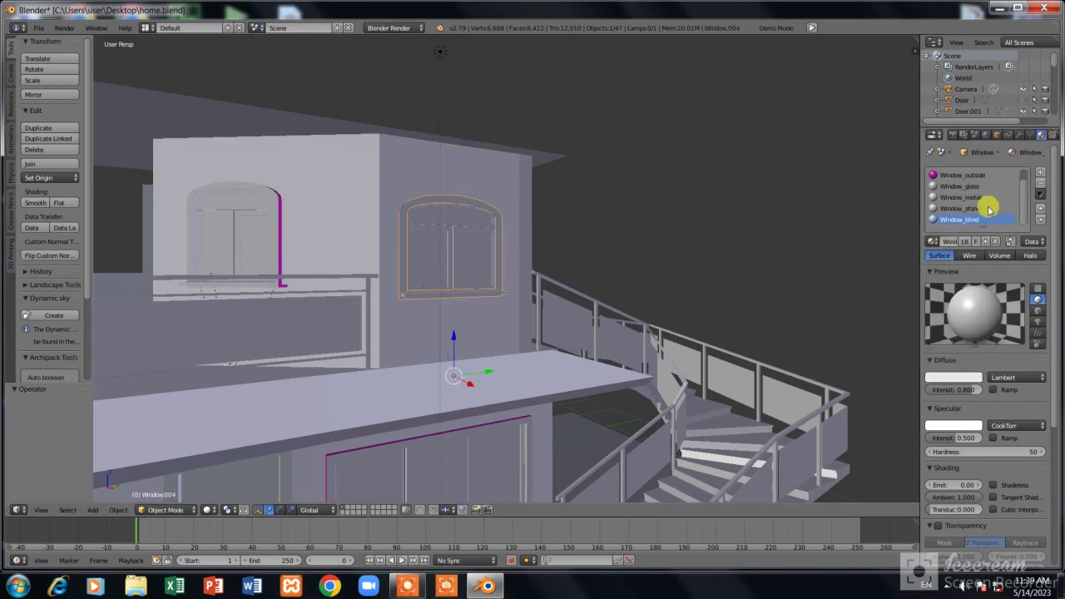
pyautogui.click(977, 176)
pyautogui.click(949, 378)
pyautogui.moveTo(951, 294); pyautogui.dragTo(926, 305)
pyautogui.moveTo(974, 236); pyautogui.dragTo(976, 269)
# Make the Window_inside diffuse colour dark red as well.
pyautogui.click(983, 186)
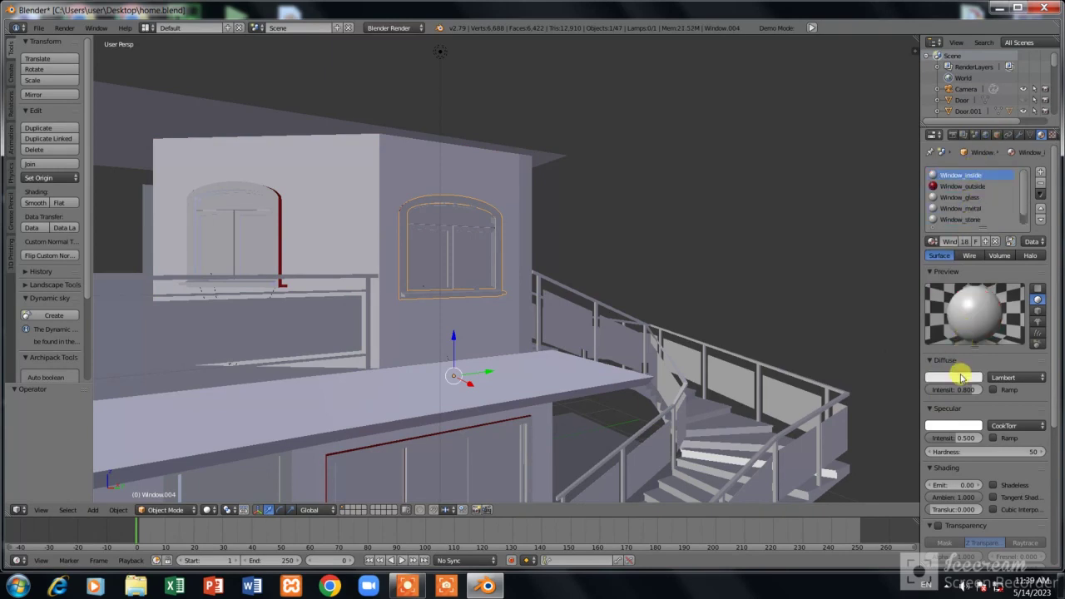
pyautogui.click(963, 378)
pyautogui.click(924, 299)
pyautogui.moveTo(974, 237); pyautogui.dragTo(972, 269)
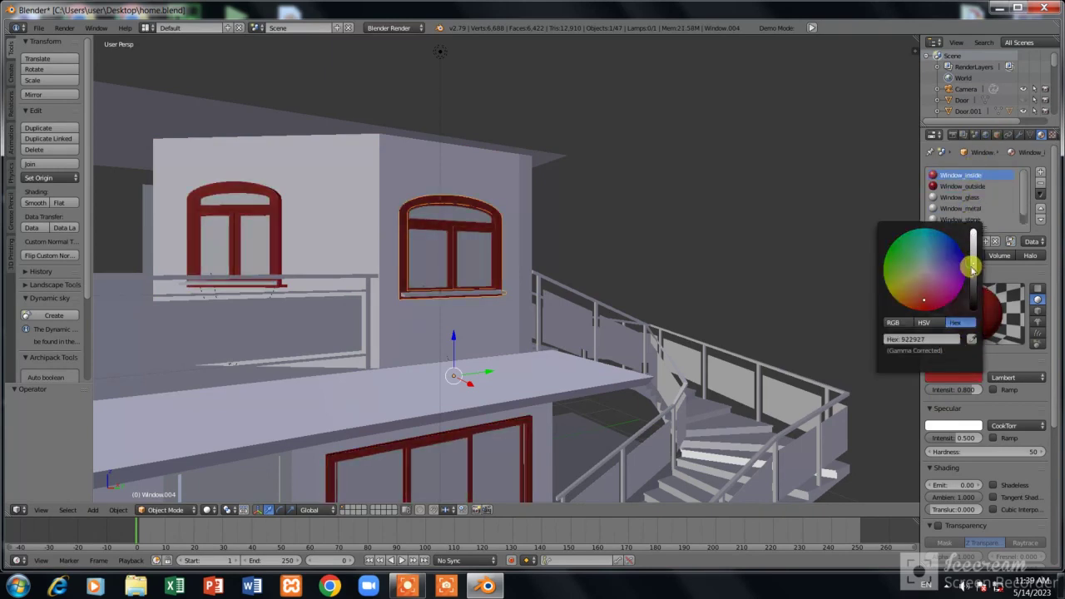
# Orbit to a side-on view and select the wall to edit its diffuse colour.
pyautogui.moveTo(311, 236)
pyautogui.mouseDown(button='middle')
pyautogui.moveTo(280, 255)
pyautogui.moveTo(307, 277)
pyautogui.moveTo(233, 350)
pyautogui.mouseUp(button='middle')
pyautogui.scroll(-4, 307, 277)
pyautogui.scroll(3, 308, 273)
pyautogui.rightClick(233, 349)
pyautogui.click(955, 378)
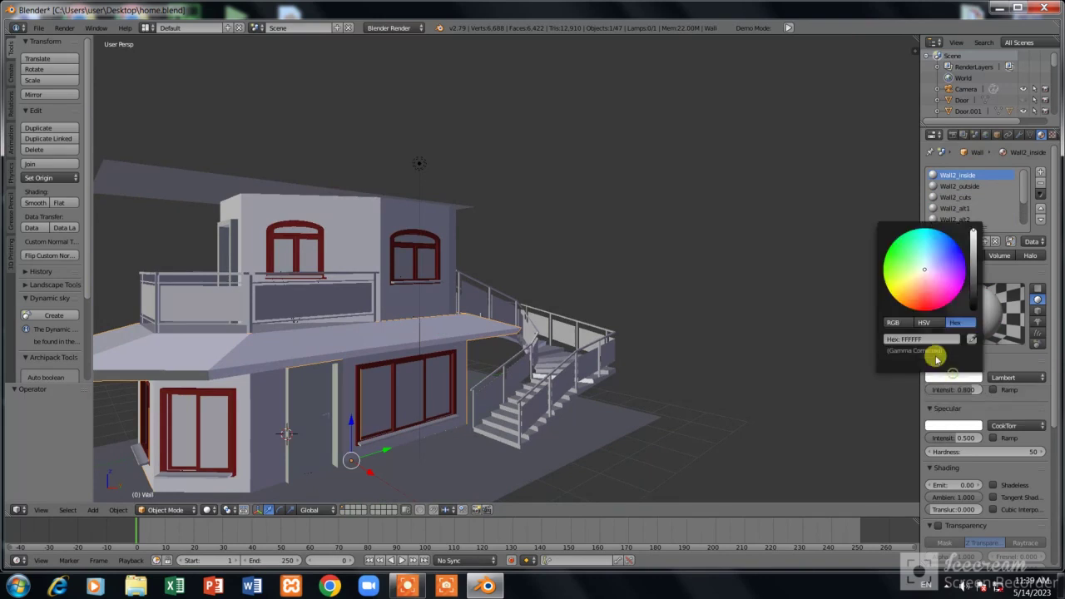
# Turn the walls pink (FF4587) and make the fence's Fence_wood and Fence_metal dark red.
pyautogui.click(938, 302)
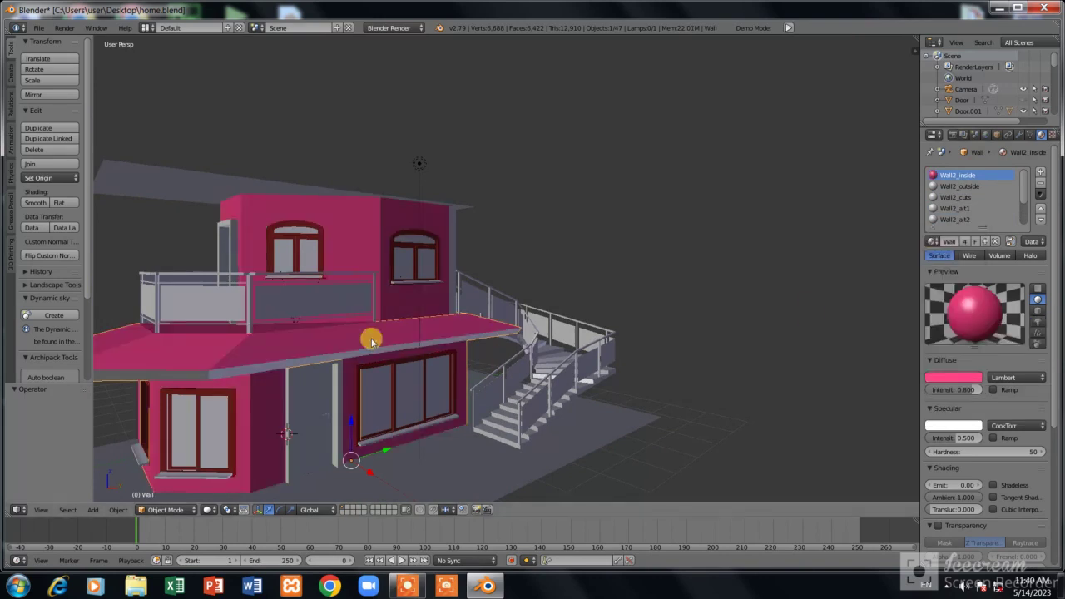
pyautogui.rightClick(338, 303)
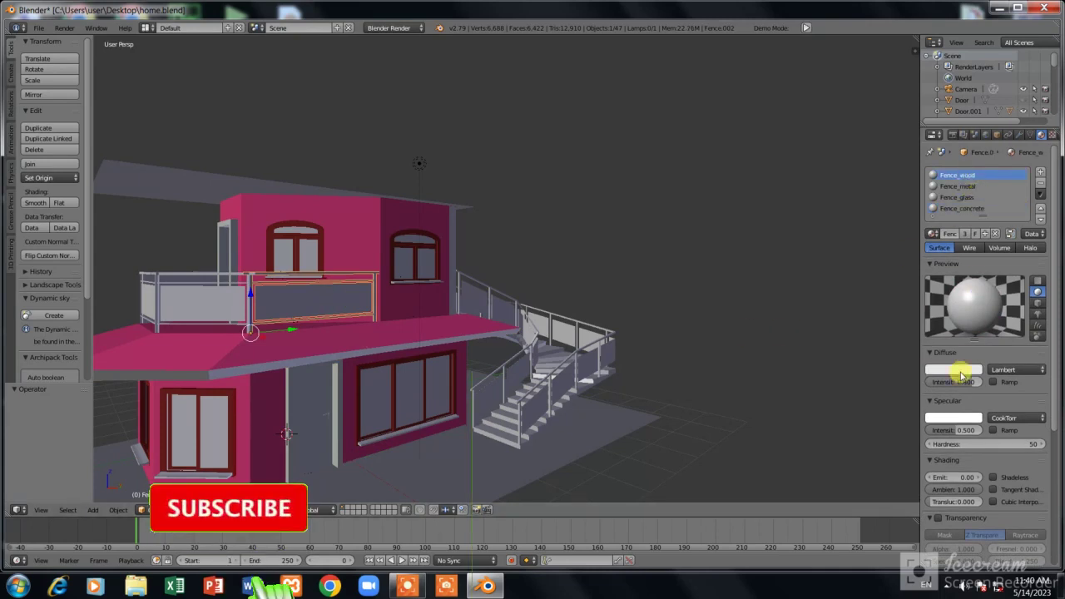
pyautogui.click(955, 369)
pyautogui.click(930, 291)
pyautogui.moveTo(973, 250); pyautogui.dragTo(972, 280)
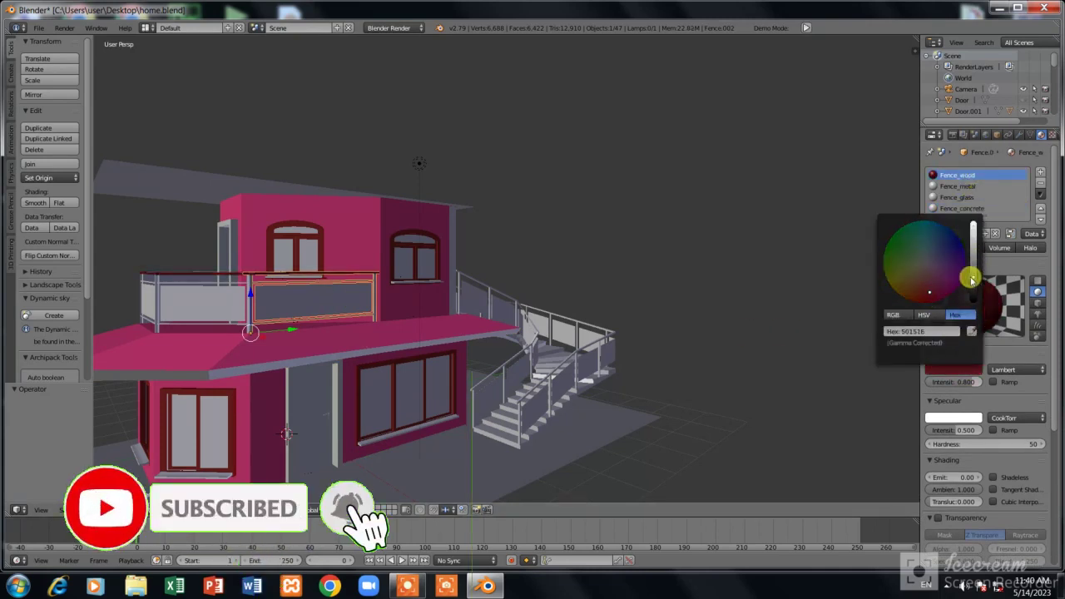
pyautogui.click(957, 186)
pyautogui.click(954, 369)
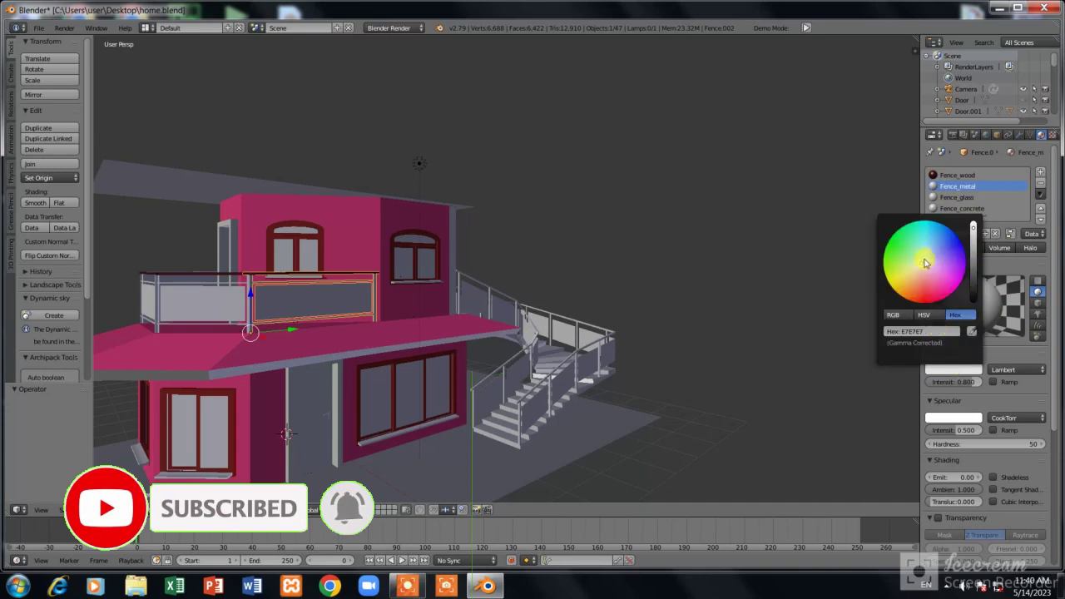
pyautogui.moveTo(974, 226)
pyautogui.mouseDown()
pyautogui.moveTo(973, 263)
pyautogui.moveTo(932, 295)
pyautogui.mouseUp()
# Give the Fence_glass material a pale cyan diffuse colour.
pyautogui.click(957, 197)
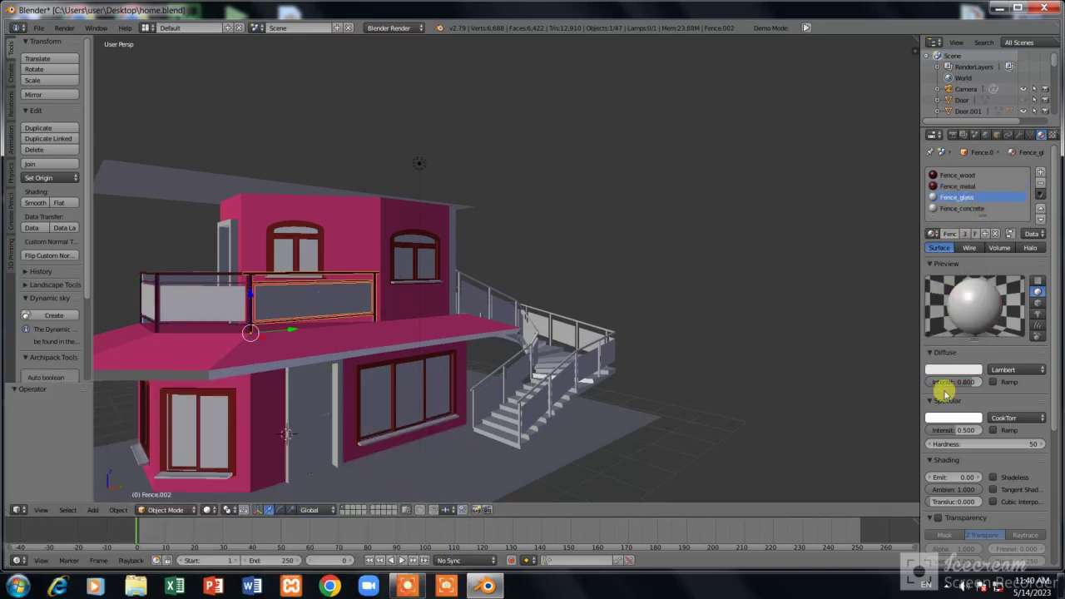
pyautogui.click(943, 353)
pyautogui.click(944, 353)
pyautogui.click(953, 369)
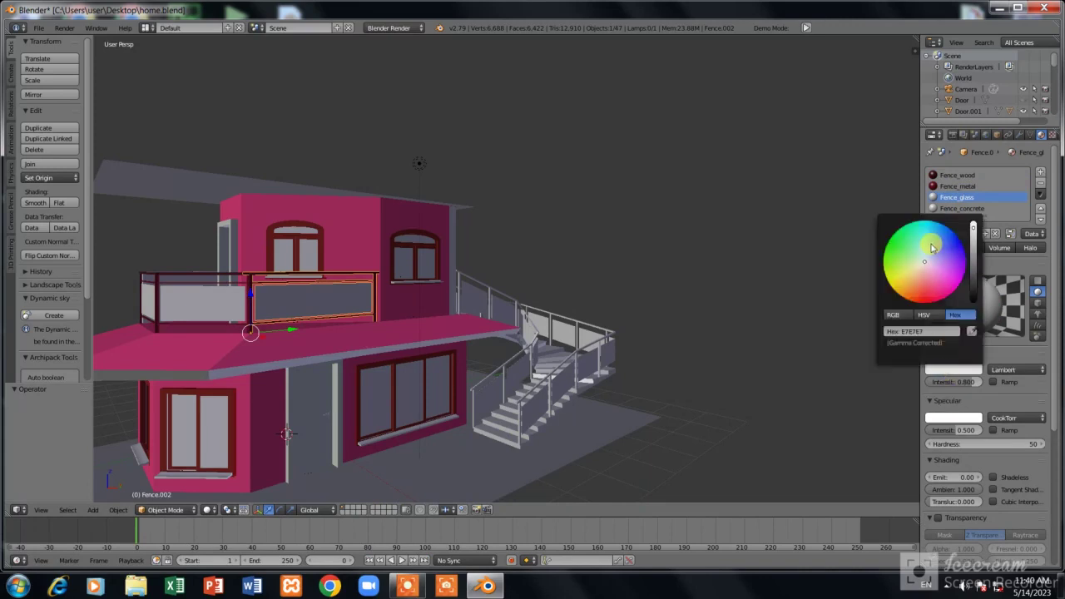
pyautogui.moveTo(944, 266); pyautogui.dragTo(929, 240)
pyautogui.scroll(-1, 941, 550)
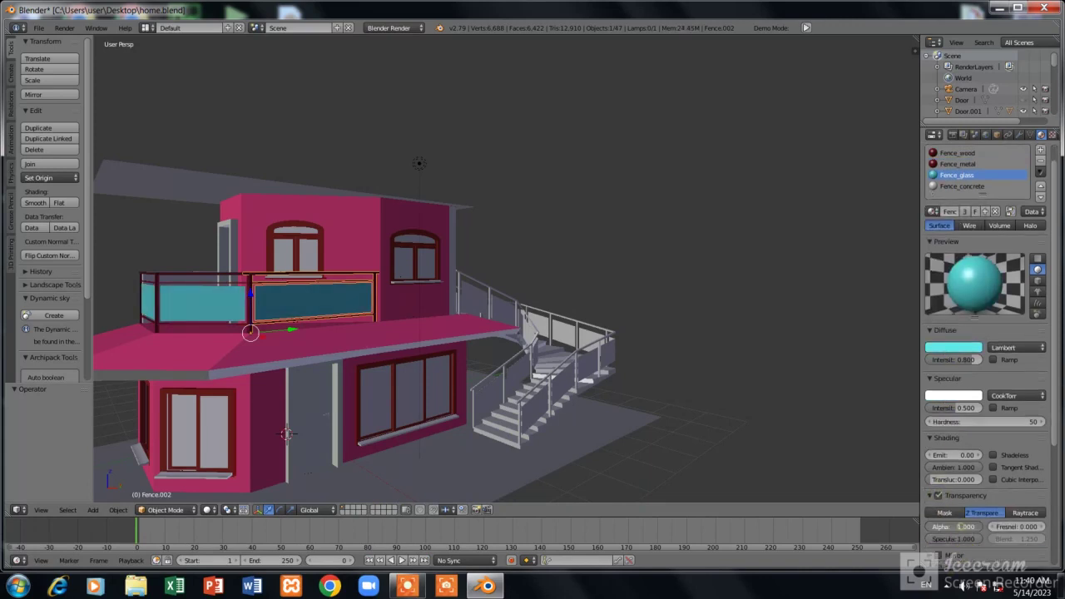
pyautogui.click(960, 352)
pyautogui.click(931, 218)
# Select the lamp and place two duplicated copies around the house in Top view.
pyautogui.scroll(-3, 464, 186)
pyautogui.rightClick(459, 202)
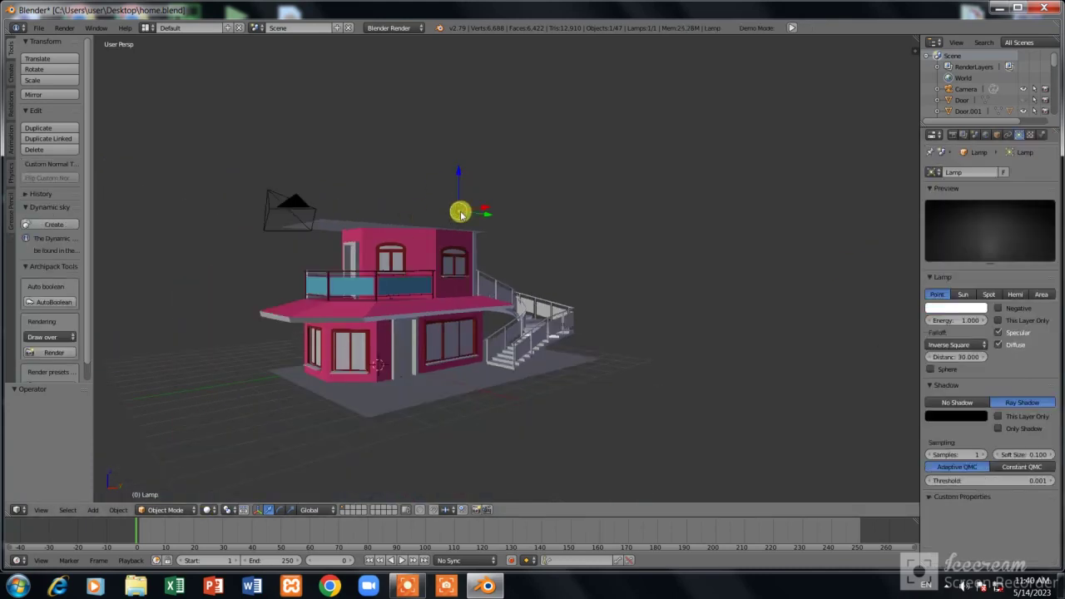
pyautogui.press('KP_7')
pyautogui.scroll(4, 452, 213)
pyautogui.scroll(2, 426, 246)
pyautogui.hotkey('shift', 'd')
pyautogui.click(176, 103)
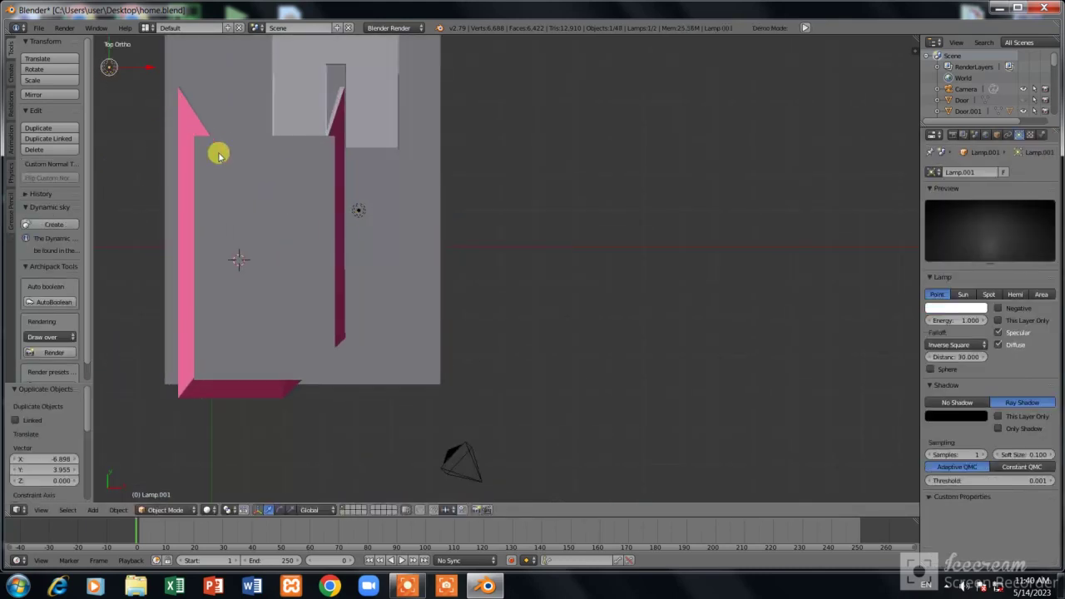
pyautogui.hotkey('shift', 'd')
pyautogui.click(577, 53)
# Preview the house in Rendered shading, then return the viewport to Solid.
pyautogui.moveTo(563, 105)
pyautogui.mouseDown(button='middle')
pyautogui.moveTo(540, 216)
pyautogui.moveTo(233, 411)
pyautogui.mouseUp(button='middle')
pyautogui.click(206, 510)
pyautogui.click(215, 435)
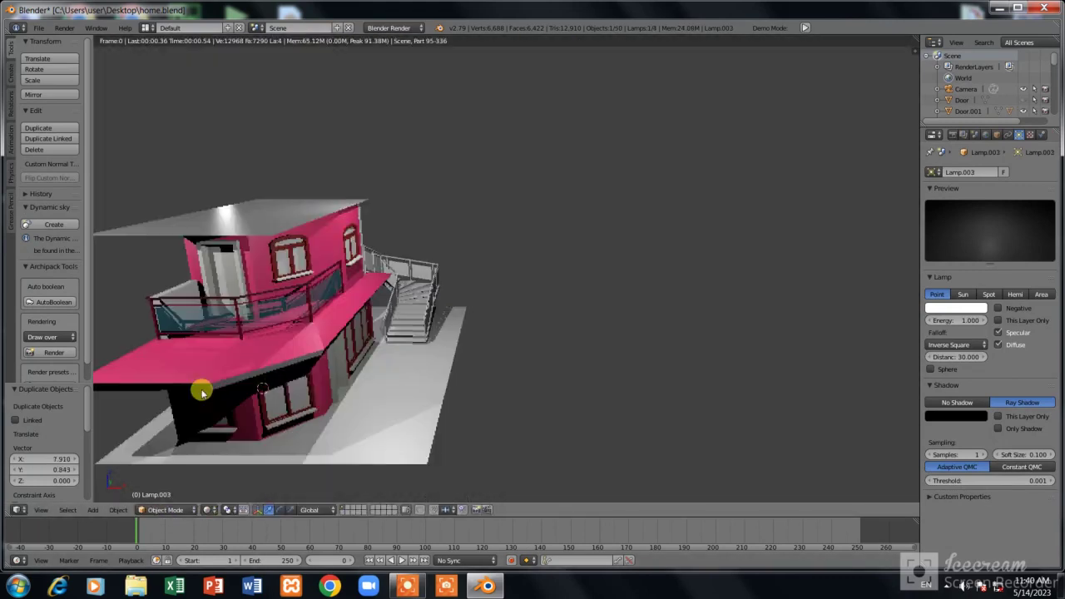
pyautogui.moveTo(261, 340); pyautogui.dragTo(269, 336, button='middle')
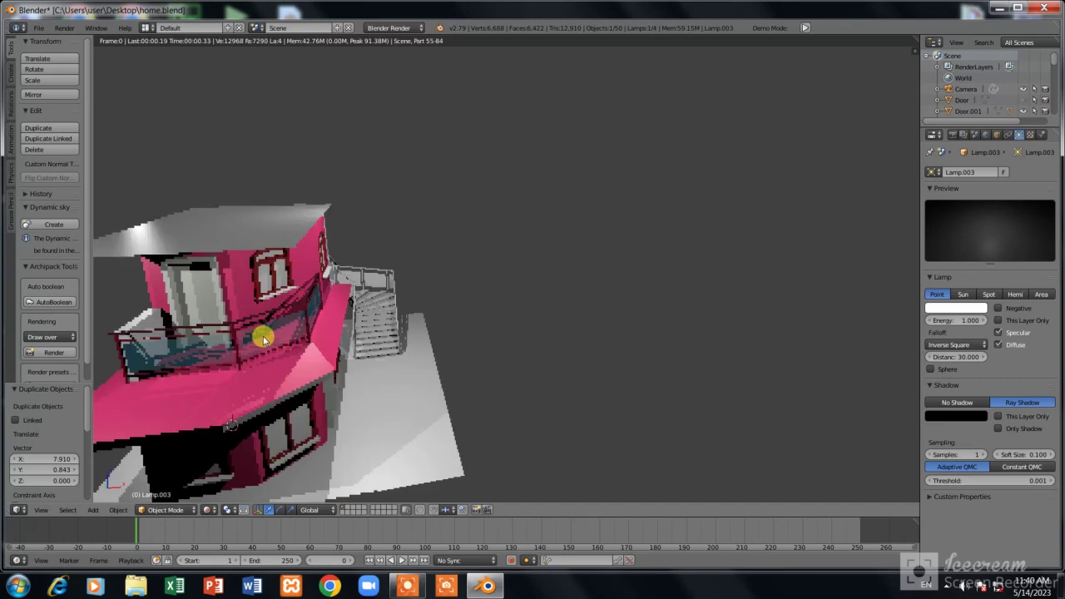
pyautogui.scroll(-3, 274, 333)
pyautogui.scroll(2, 309, 309)
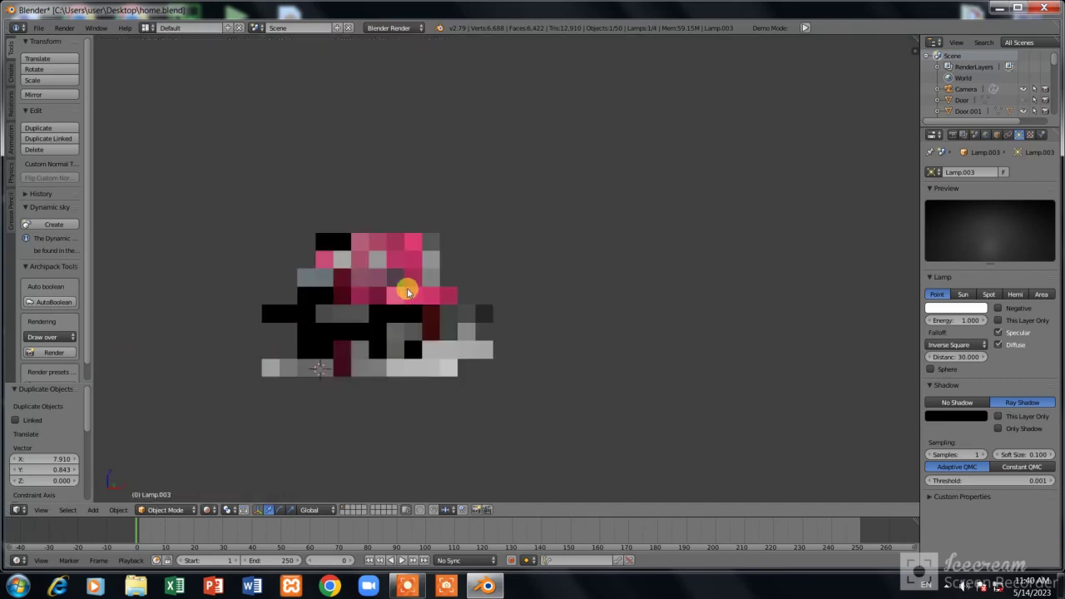
pyautogui.scroll(3, 285, 304)
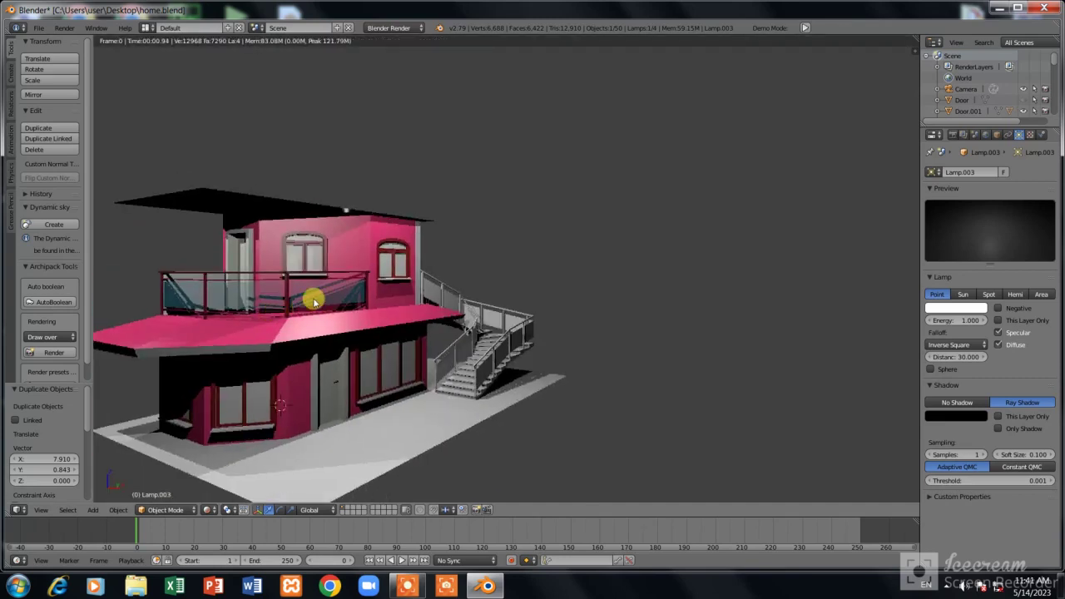
pyautogui.click(199, 511)
pyautogui.click(218, 478)
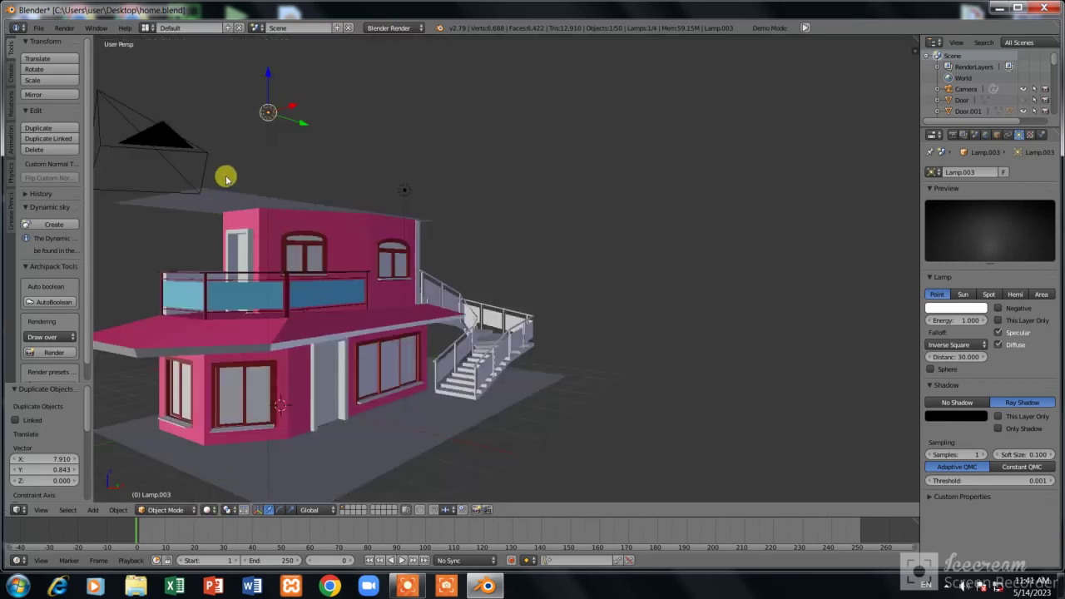
# Duplicate the lamp and place the copy beside the house in Top view.
pyautogui.hotkey('shift', 'd')
pyautogui.press('z')
pyautogui.press('KP_7')
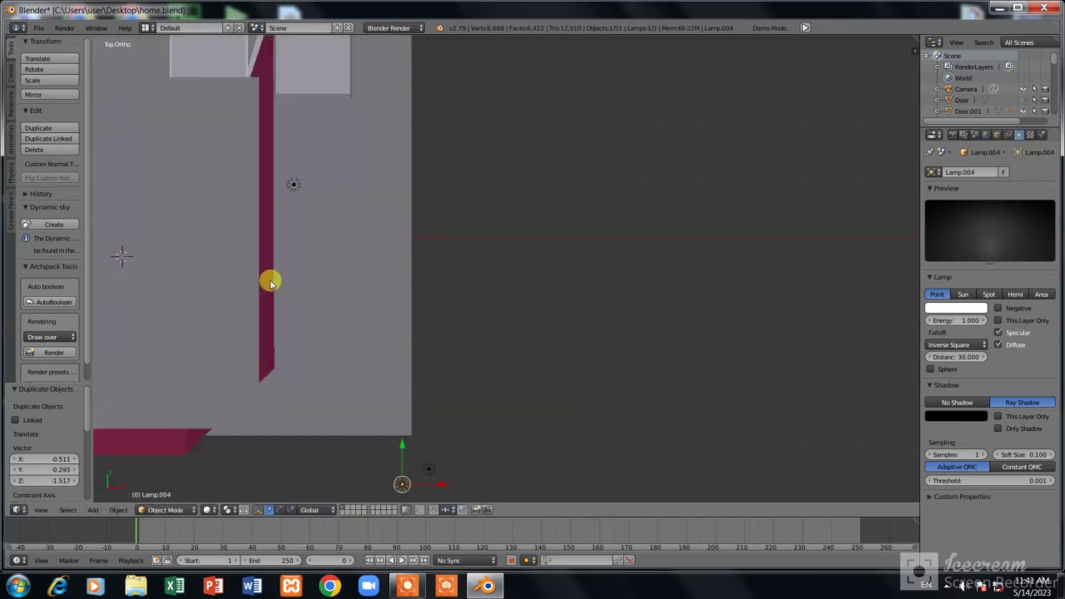
pyautogui.click(223, 296)
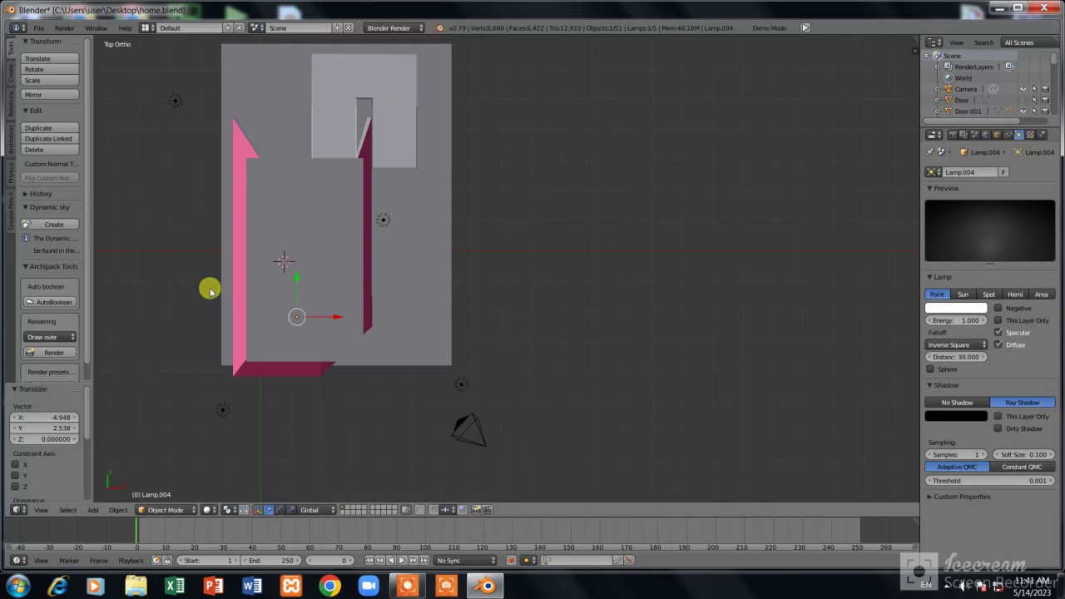
# Check the new lighting in Rendered shading, then switch back to Solid.
pyautogui.moveTo(209, 288); pyautogui.dragTo(770, 329, button='middle')
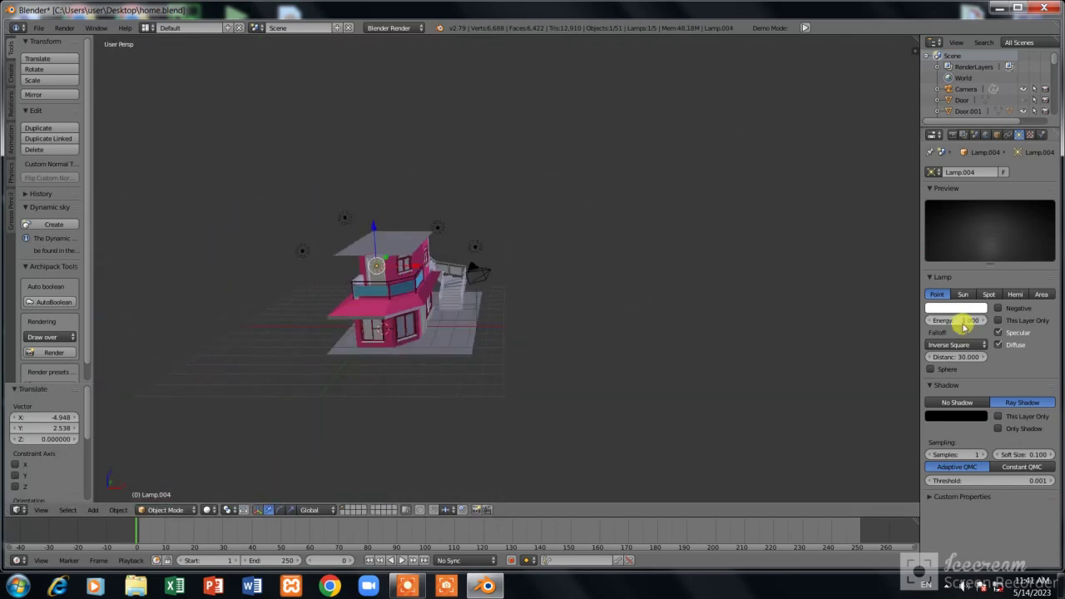
pyautogui.click(210, 509)
pyautogui.click(218, 434)
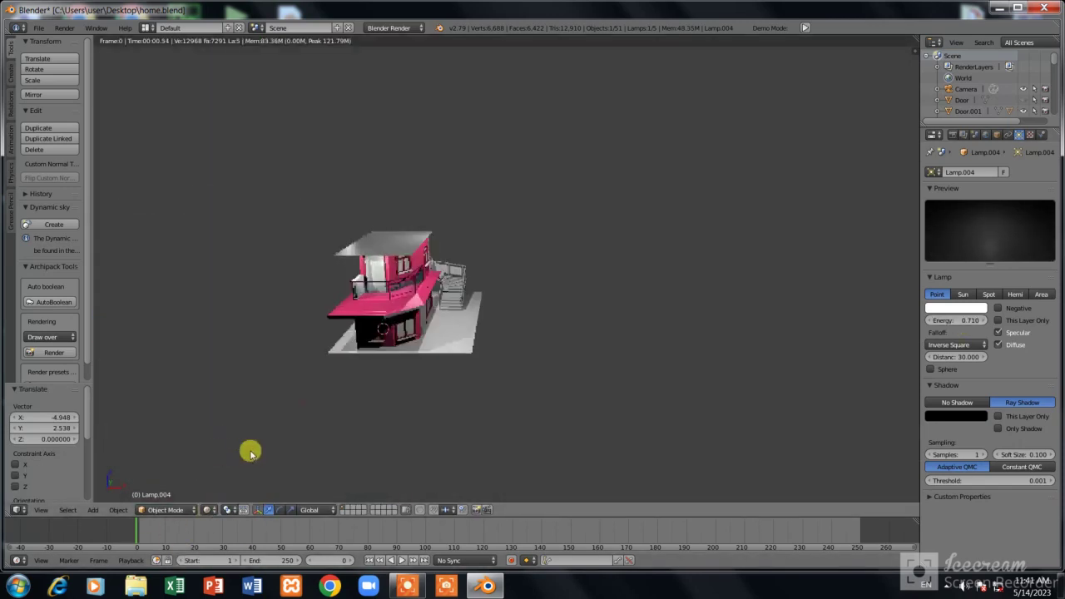
pyautogui.click(209, 510)
pyautogui.click(218, 474)
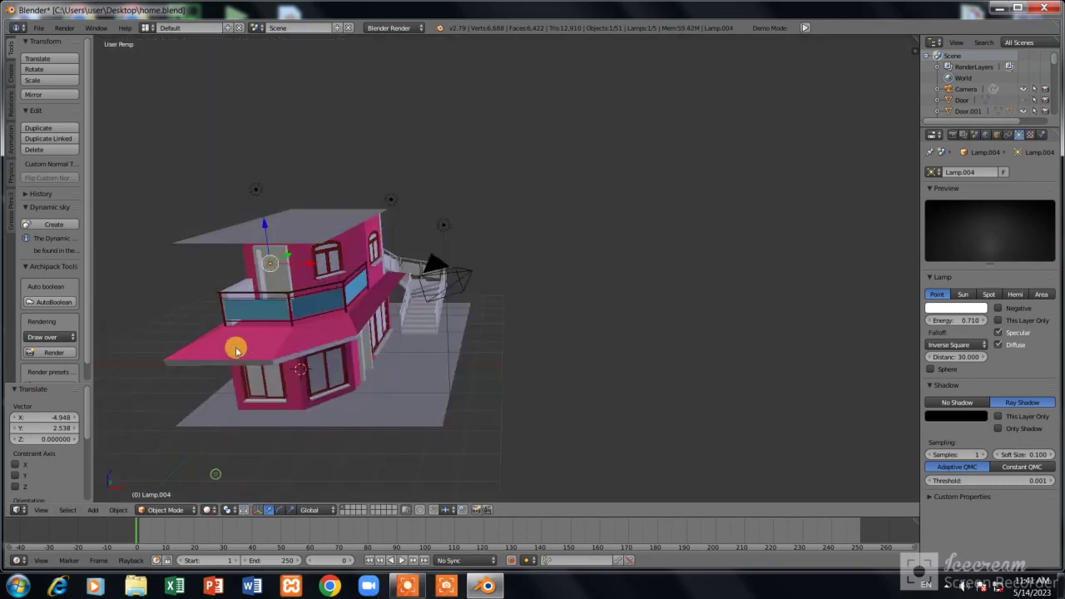
# Zoom in on the new lamp and orbit close around the upstairs door.
pyautogui.scroll(5, 183, 247)
pyautogui.press('KP_Decimal')
pyautogui.moveTo(407, 261); pyautogui.dragTo(468, 241, button='middle')
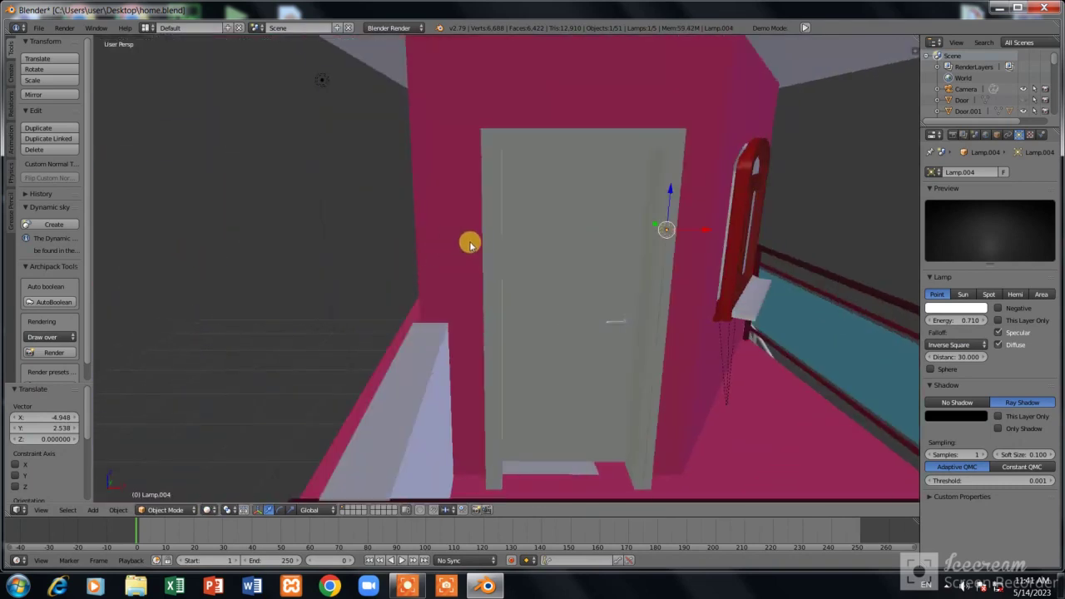
# Make the door's diffuse colour dark brown.
pyautogui.rightClick(607, 199)
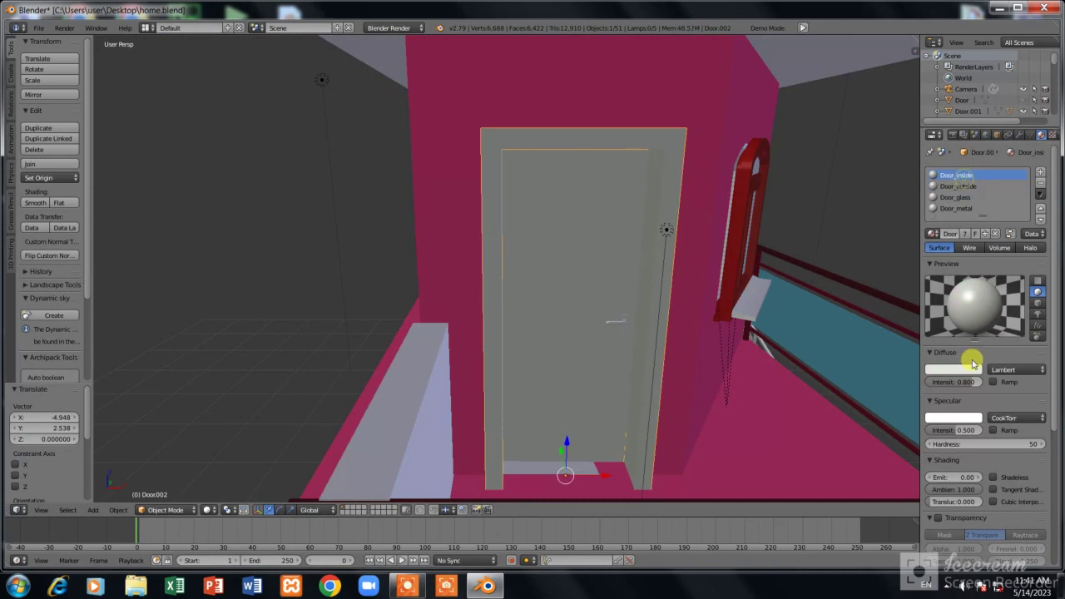
pyautogui.click(972, 366)
pyautogui.click(923, 305)
pyautogui.click(972, 267)
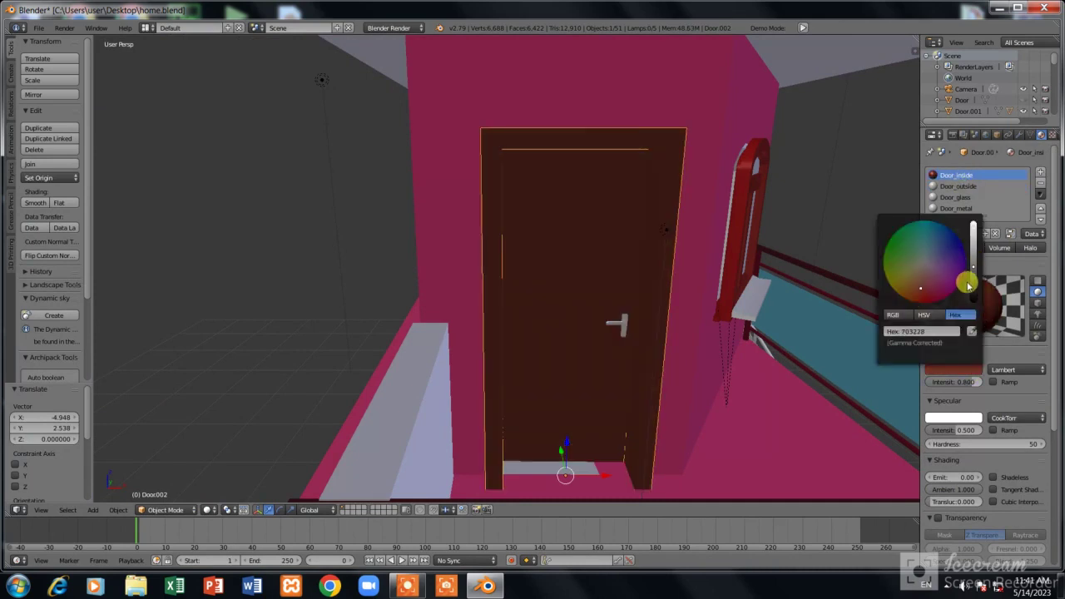
# Make the wall's Wall2_outside and Wall2_cuts materials pink.
pyautogui.scroll(-5, 571, 333)
pyautogui.scroll(6, 559, 432)
pyautogui.scroll(-1, 571, 469)
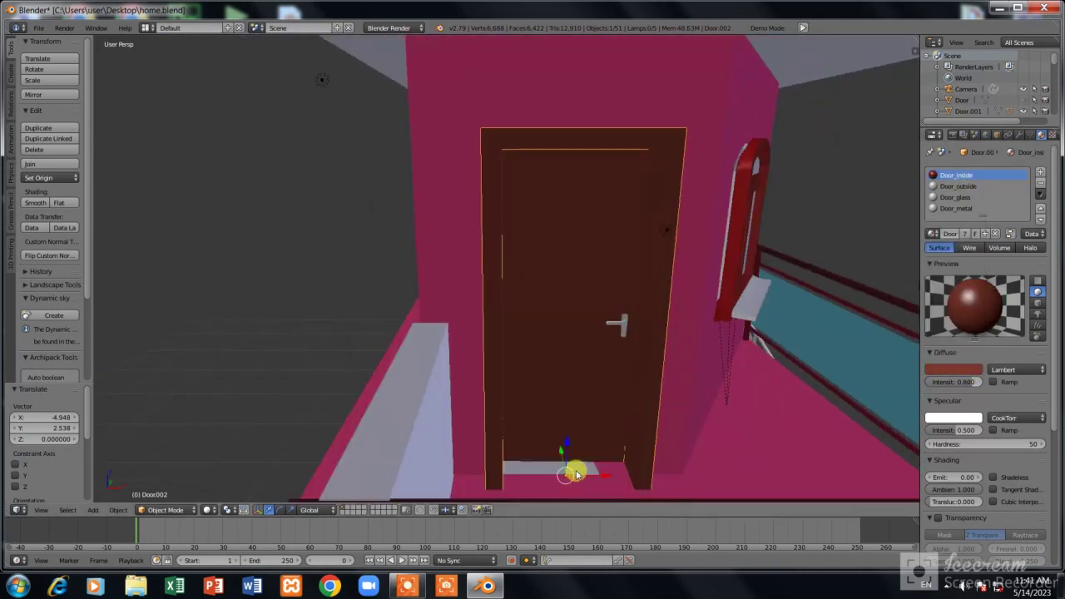
pyautogui.rightClick(578, 470)
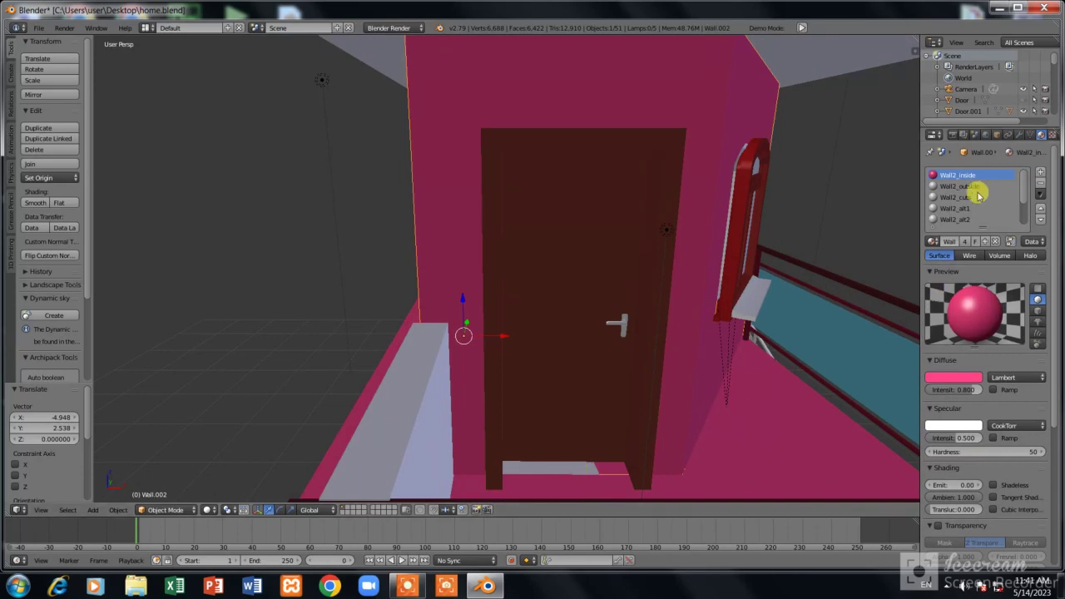
pyautogui.click(949, 379)
pyautogui.click(942, 297)
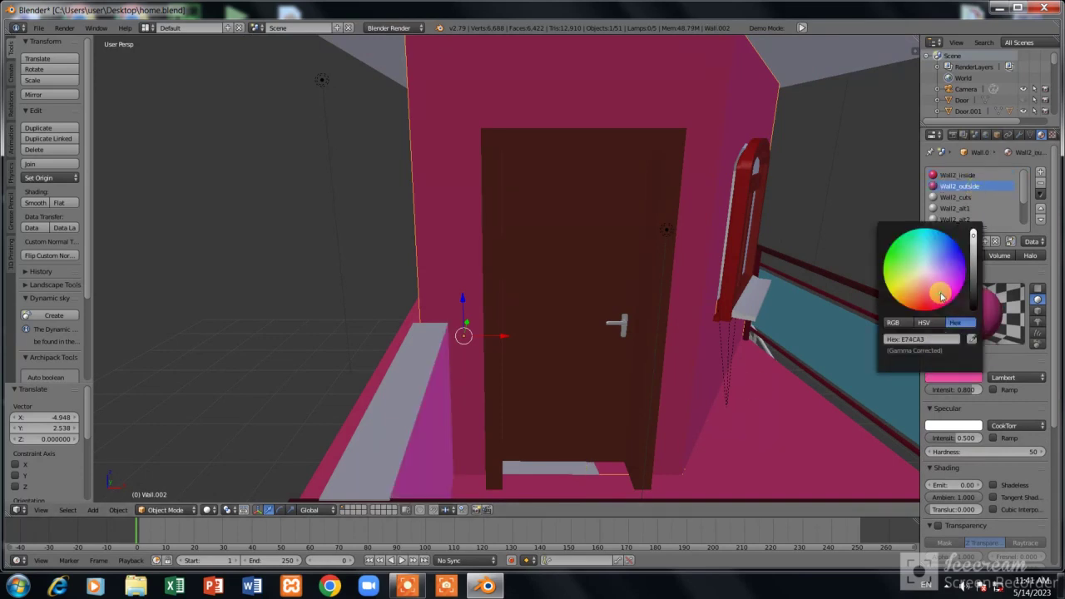
pyautogui.scroll(-4, 602, 353)
pyautogui.click(956, 197)
pyautogui.click(964, 377)
pyautogui.click(941, 293)
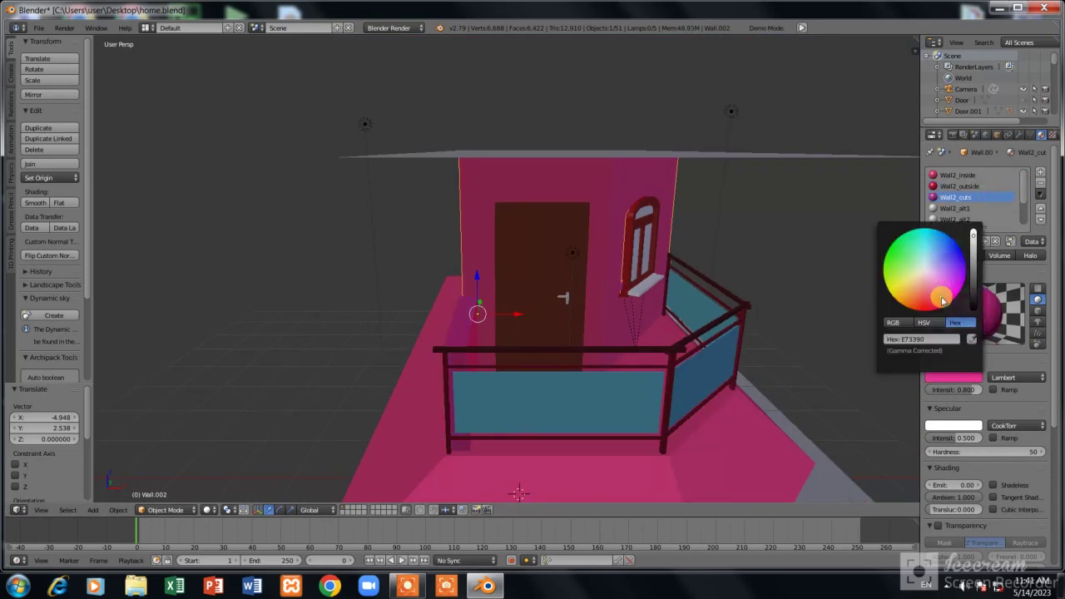
# Make the door handle's Handle_outside material light blue.
pyautogui.scroll(-2, 692, 385)
pyautogui.scroll(-2, 687, 418)
pyautogui.scroll(6, 657, 442)
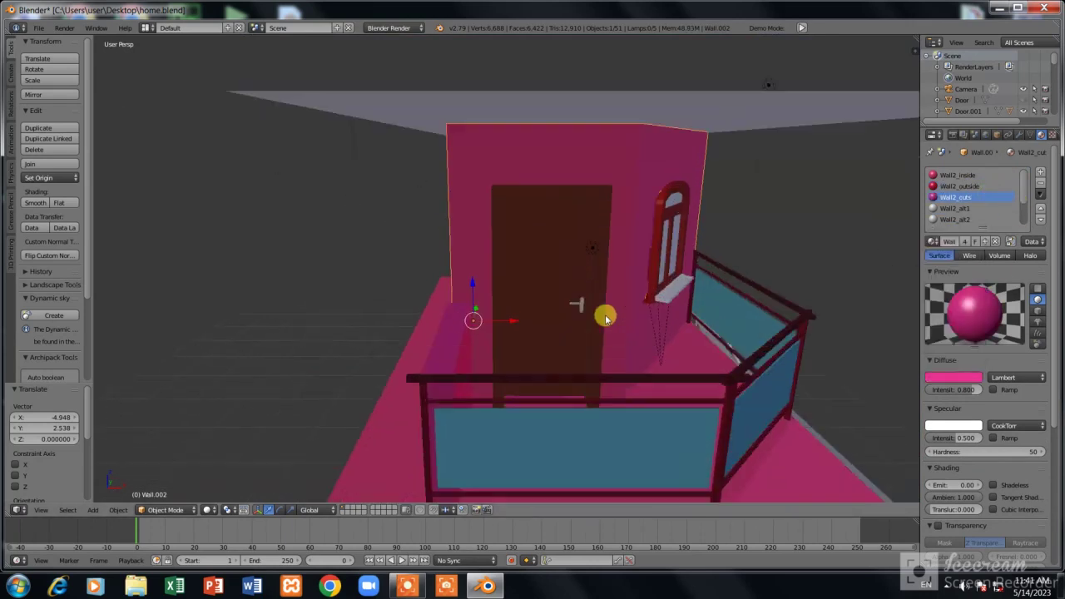
pyautogui.scroll(3, 607, 314)
pyautogui.rightClick(649, 339)
pyautogui.click(970, 370)
pyautogui.click(922, 251)
pyautogui.click(973, 377)
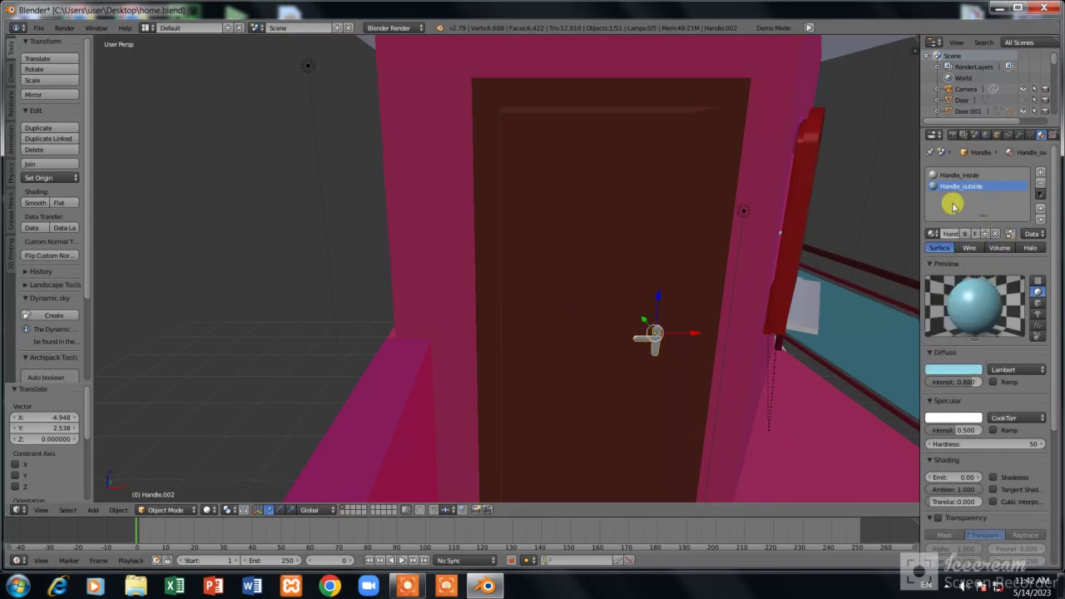
# Open the Handle_inside colour, then make the window's Window_glass light blue and transparent.
pyautogui.click(958, 176)
pyautogui.click(965, 369)
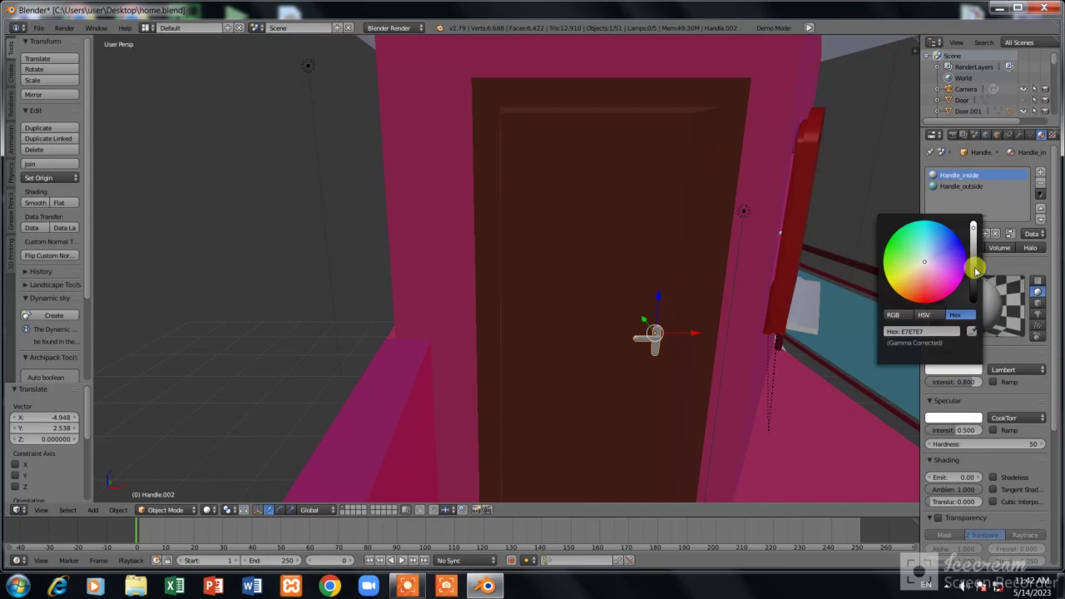
pyautogui.scroll(-4, 709, 348)
pyautogui.scroll(-2, 666, 308)
pyautogui.rightClick(638, 264)
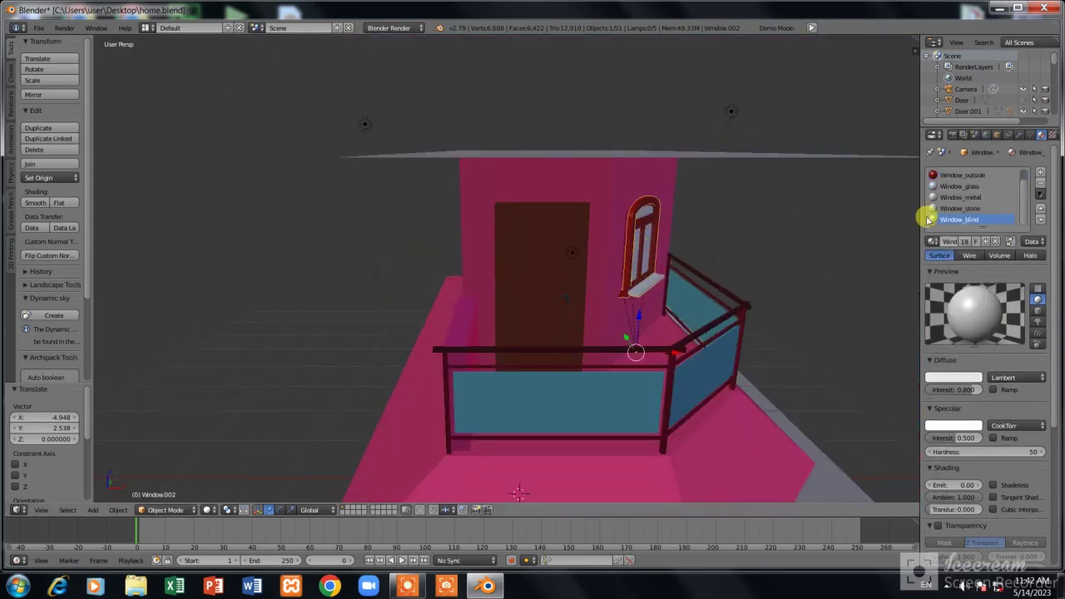
pyautogui.click(949, 379)
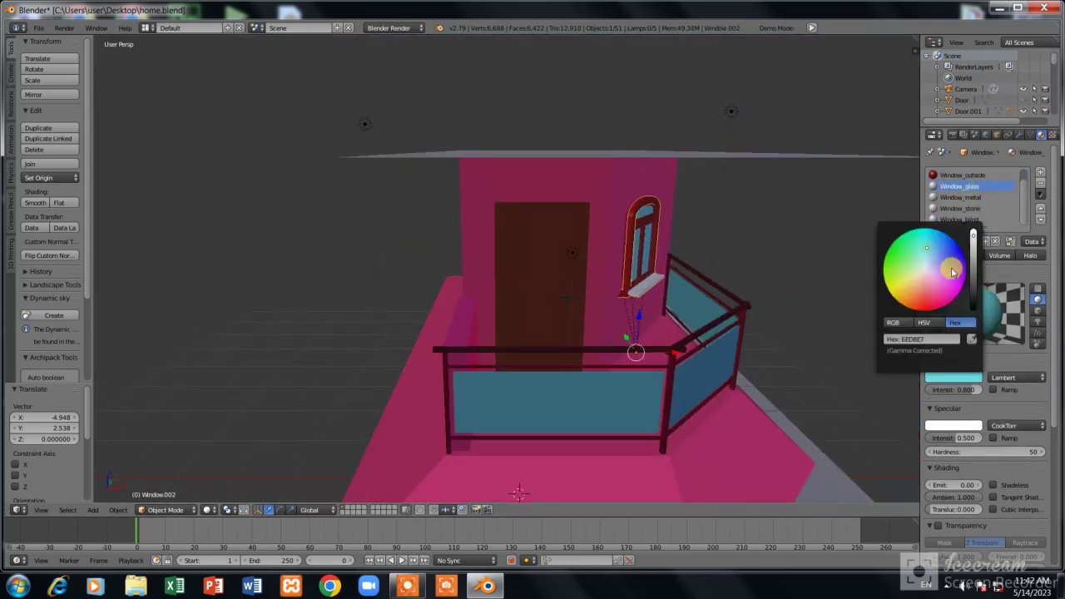
pyautogui.click(938, 526)
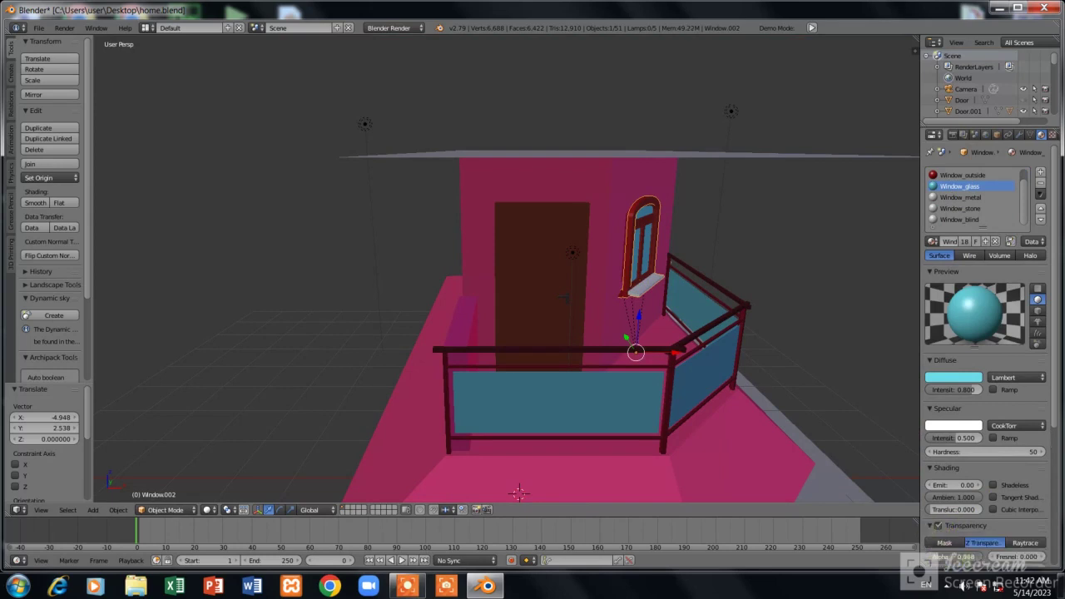
# Preview the stairs in Rendered shading, then return to Solid.
pyautogui.click(207, 509)
pyautogui.click(215, 439)
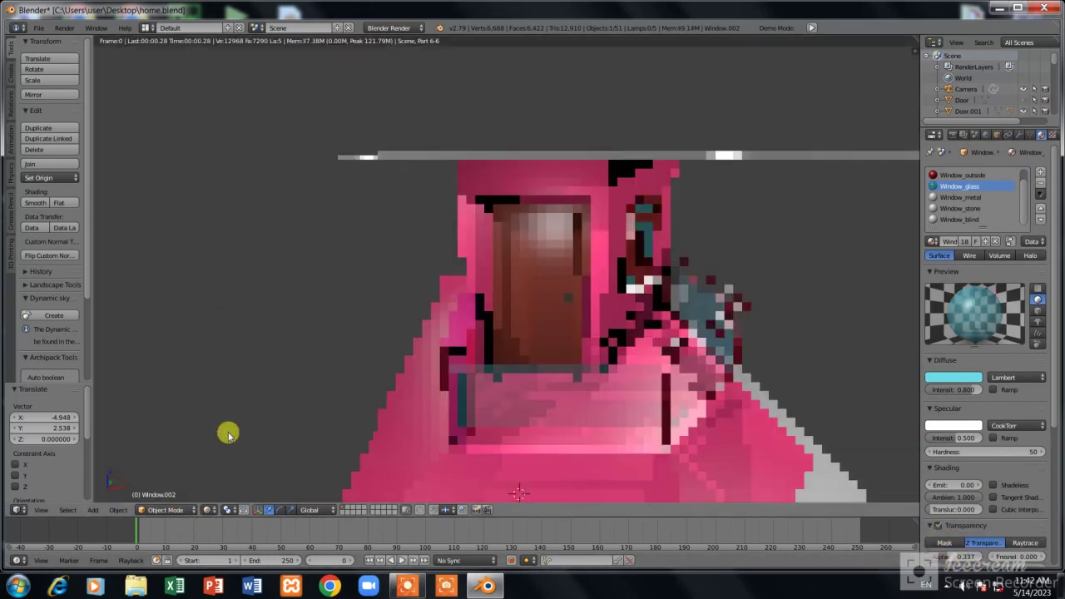
pyautogui.scroll(-5, 683, 339)
pyautogui.moveTo(641, 298); pyautogui.dragTo(768, 369, button='middle')
pyautogui.scroll(5, 768, 368)
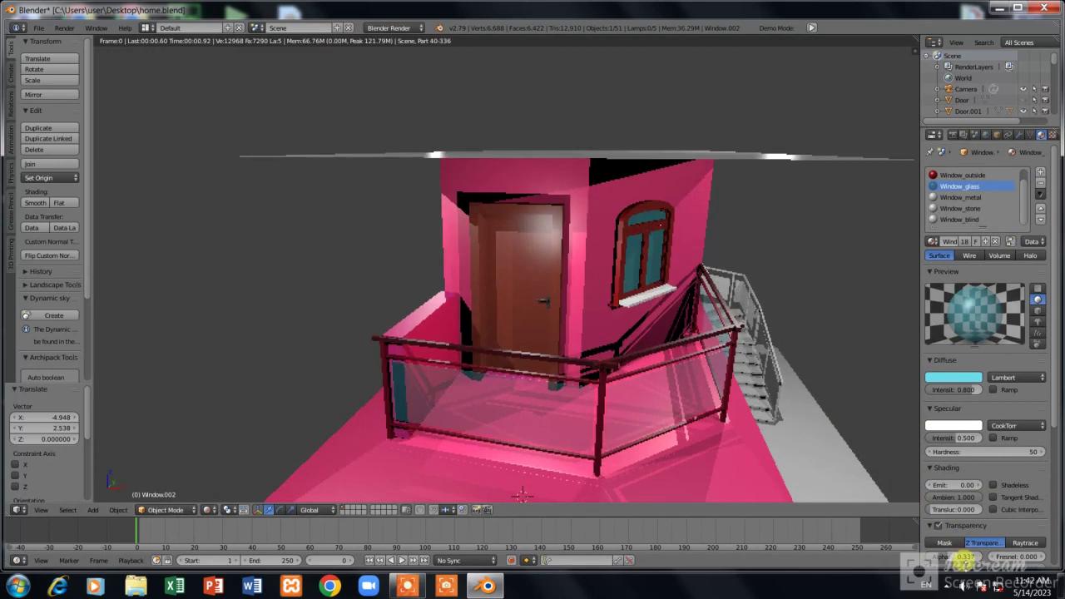
pyautogui.click(207, 510)
pyautogui.click(218, 473)
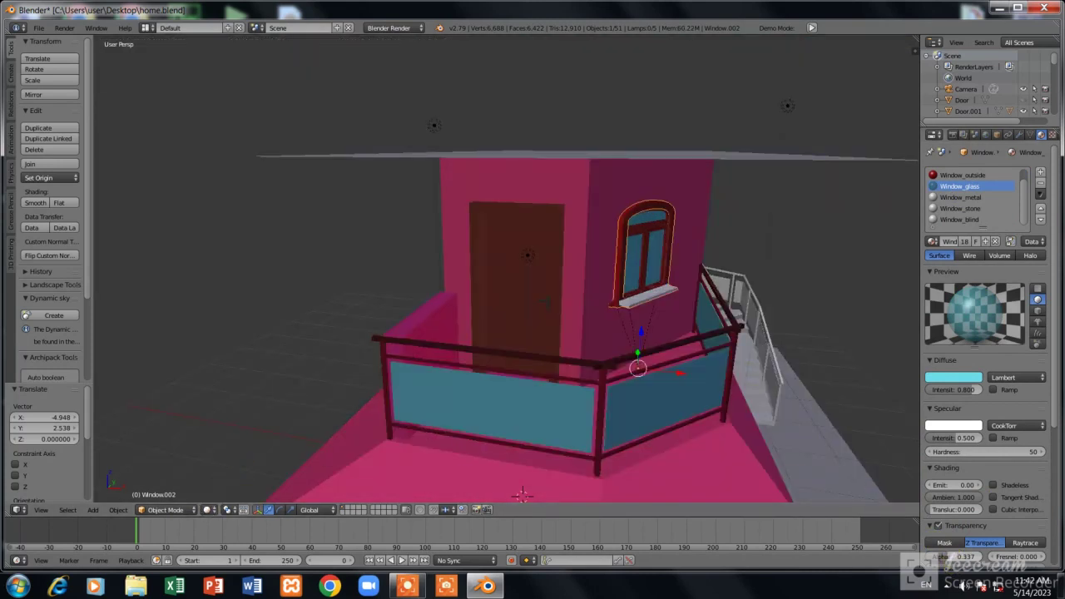
# Switch to Rendered shading again and orbit to a low side-on view of the house.
pyautogui.click(208, 510)
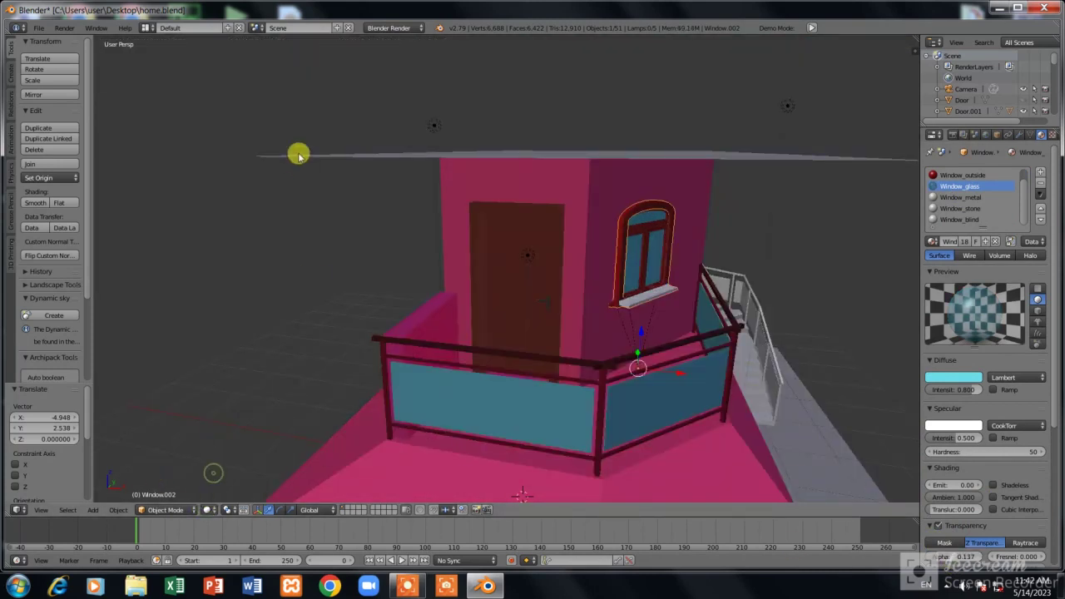
pyautogui.scroll(-2, 415, 193)
pyautogui.scroll(-3, 341, 499)
pyautogui.click(207, 510)
pyautogui.click(221, 433)
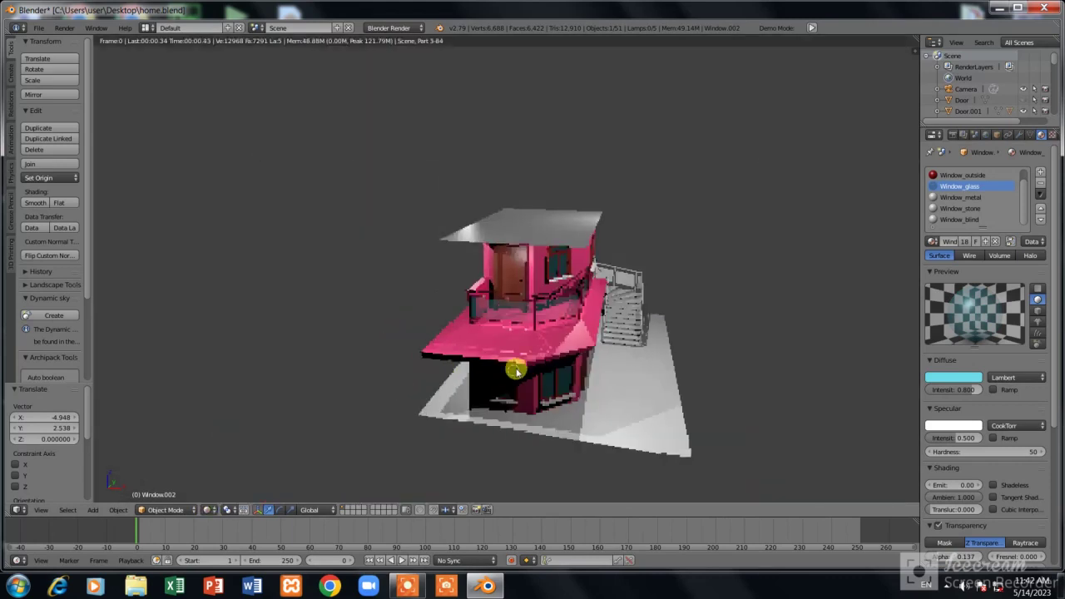
pyautogui.moveTo(556, 383); pyautogui.dragTo(532, 366, button='middle')
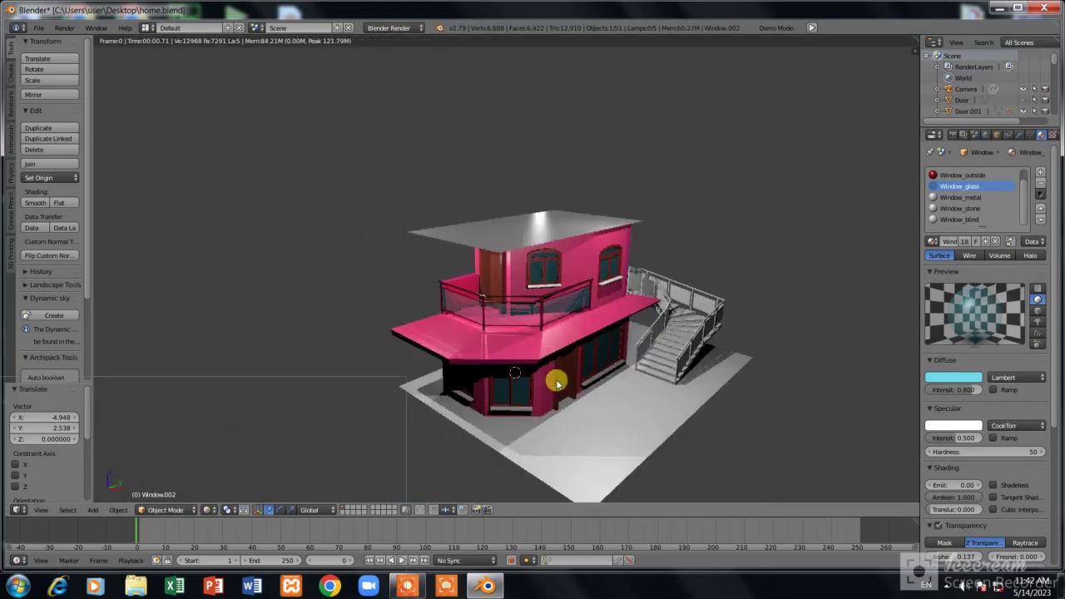
pyautogui.scroll(2, 561, 336)
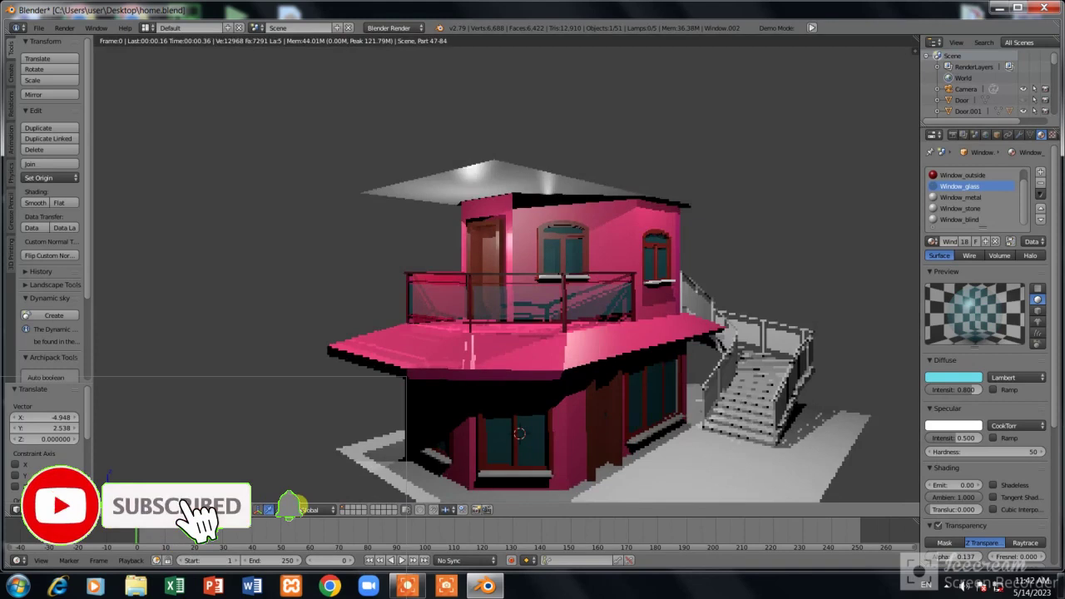
pyautogui.click(208, 509)
# Return to Solid shading and colour the roof orange-brown.
pyautogui.click(223, 464)
pyautogui.rightClick(452, 195)
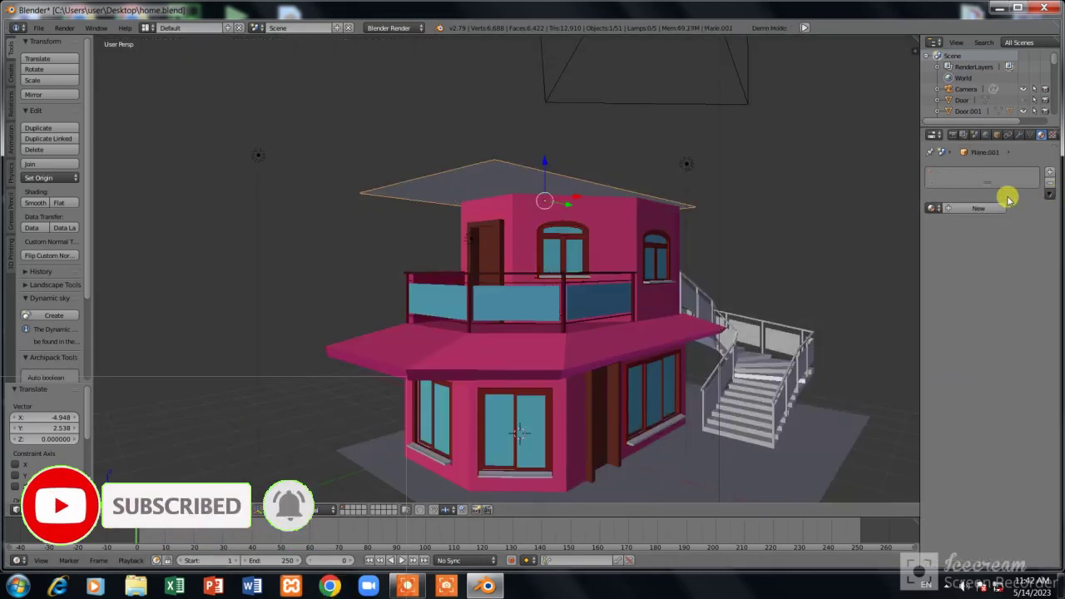
pyautogui.click(972, 343)
pyautogui.click(919, 264)
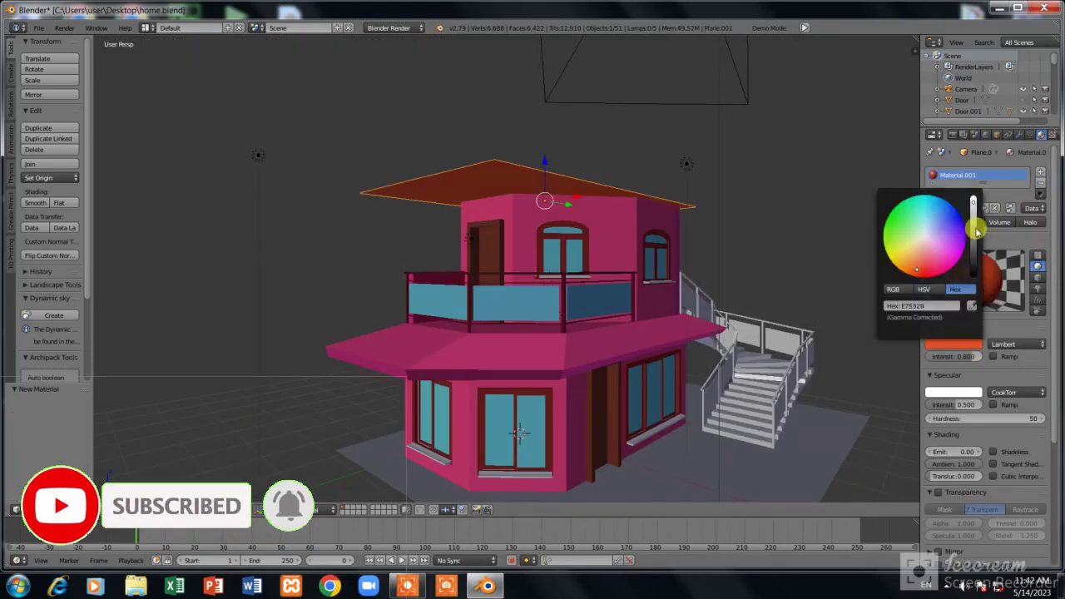
# Make the door window's Window_metal red (E73D60) and its Window_stone black.
pyautogui.rightClick(524, 469)
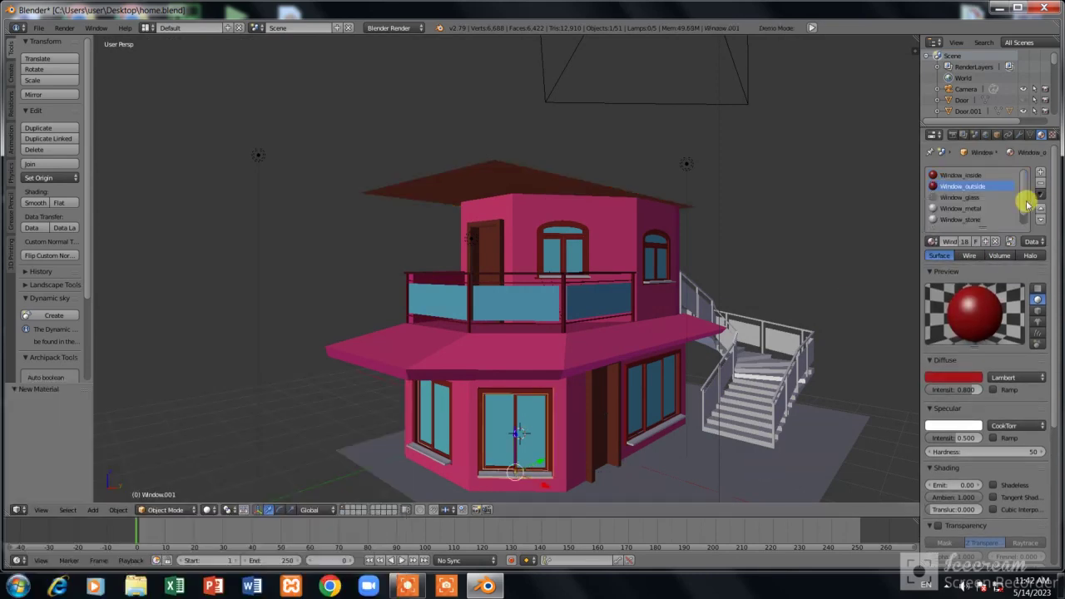
pyautogui.click(970, 209)
pyautogui.click(966, 377)
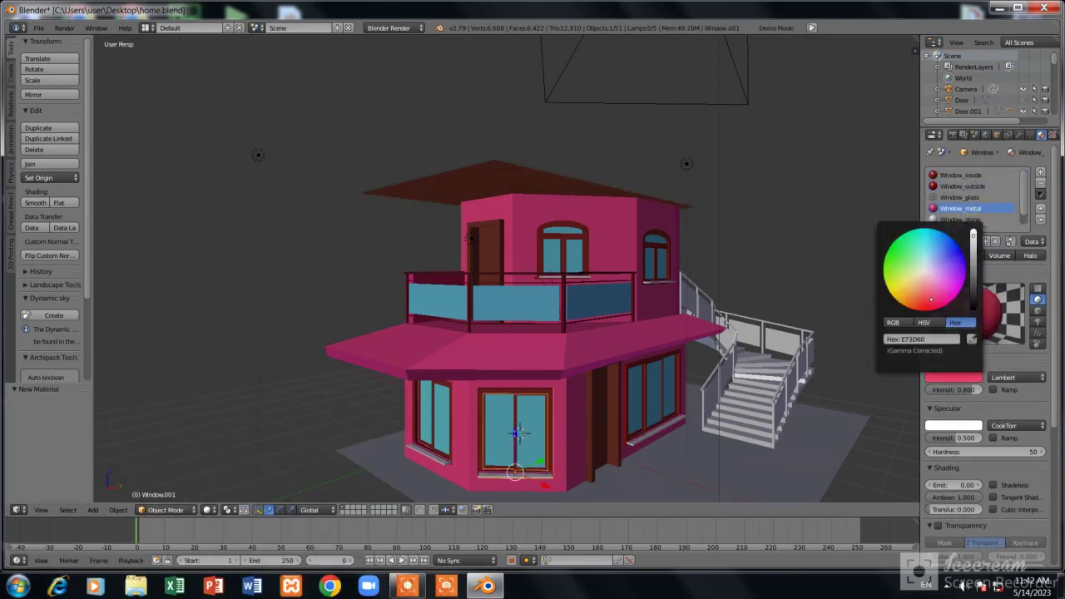
pyautogui.click(986, 219)
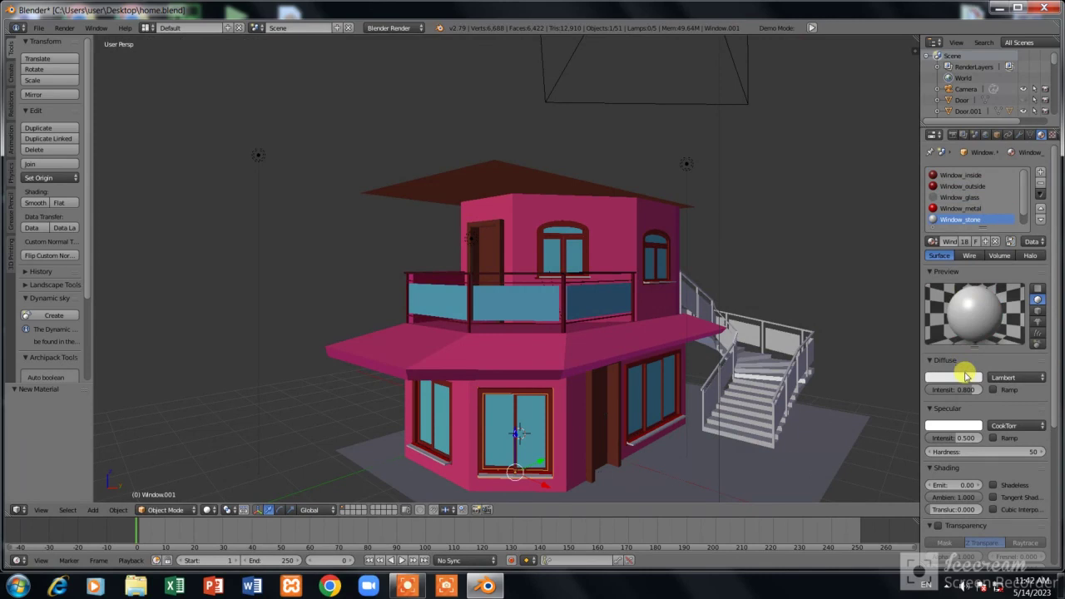
pyautogui.click(968, 373)
pyautogui.moveTo(974, 241); pyautogui.dragTo(967, 322)
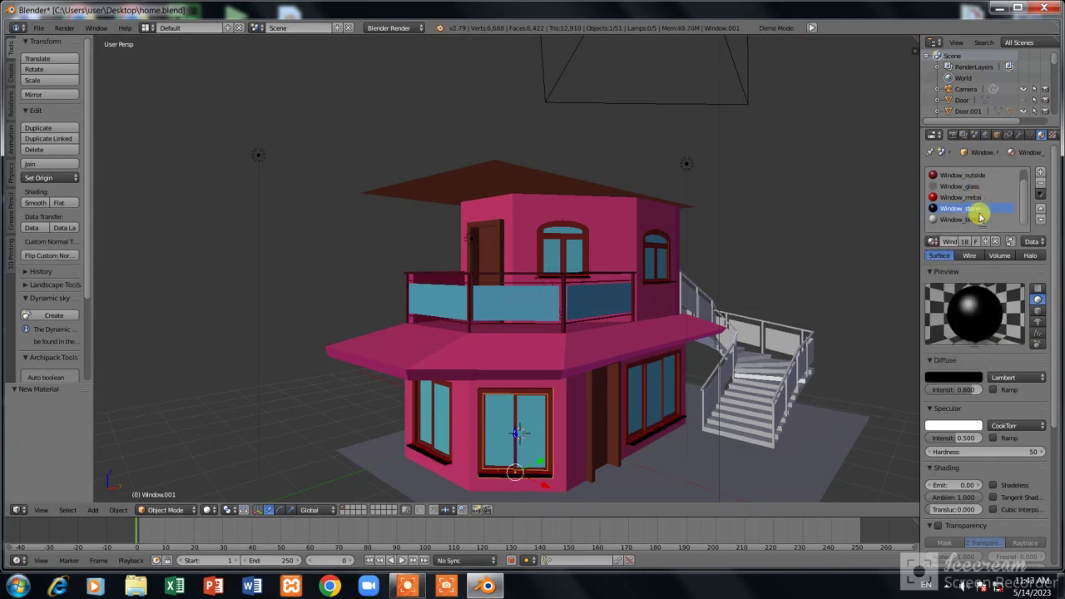
# Make the Window_blind material red, then select a lamp above the house.
pyautogui.click(971, 186)
pyautogui.scroll(-1, 980, 289)
pyautogui.click(958, 197)
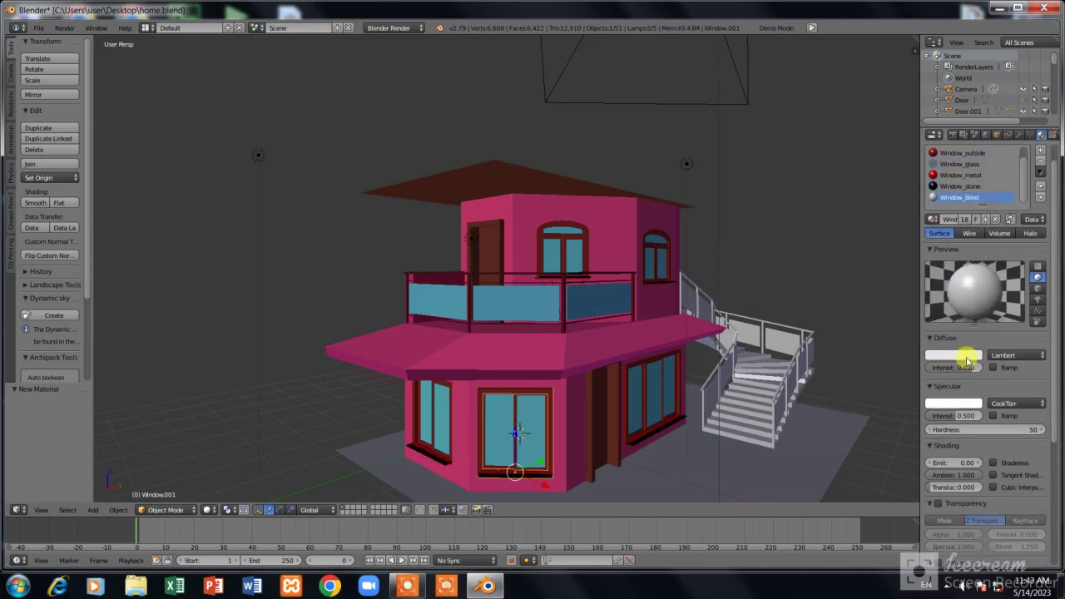
pyautogui.click(966, 354)
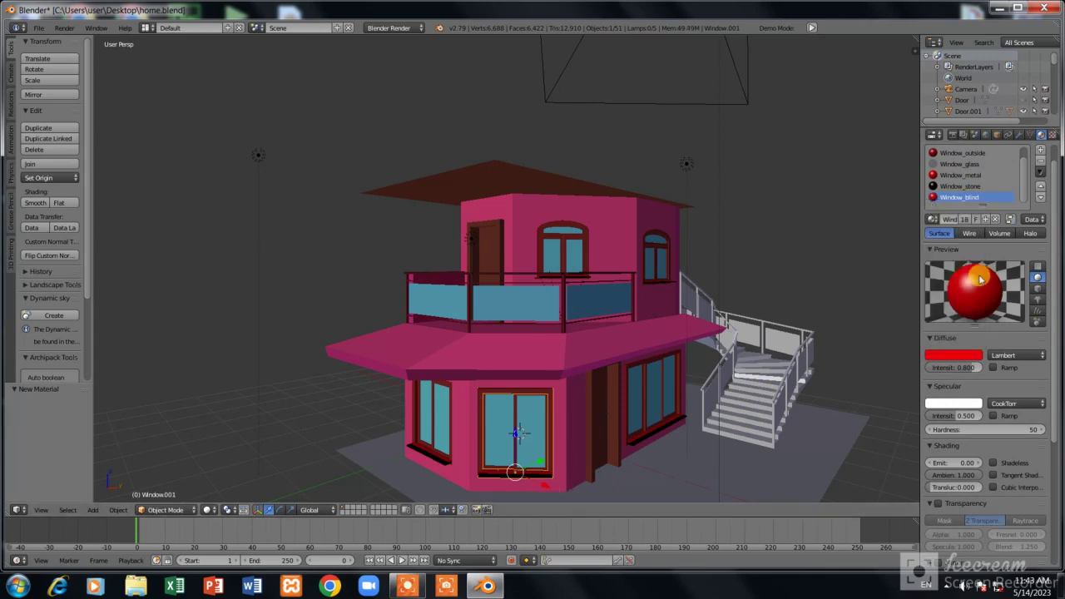
pyautogui.scroll(-2, 441, 439)
pyautogui.rightClick(306, 180)
# Duplicate a lamp beside the house and scale it to 0.86.
pyautogui.moveTo(612, 231)
pyautogui.mouseDown(button='middle')
pyautogui.moveTo(516, 231)
pyautogui.moveTo(240, 184)
pyautogui.mouseUp(button='middle')
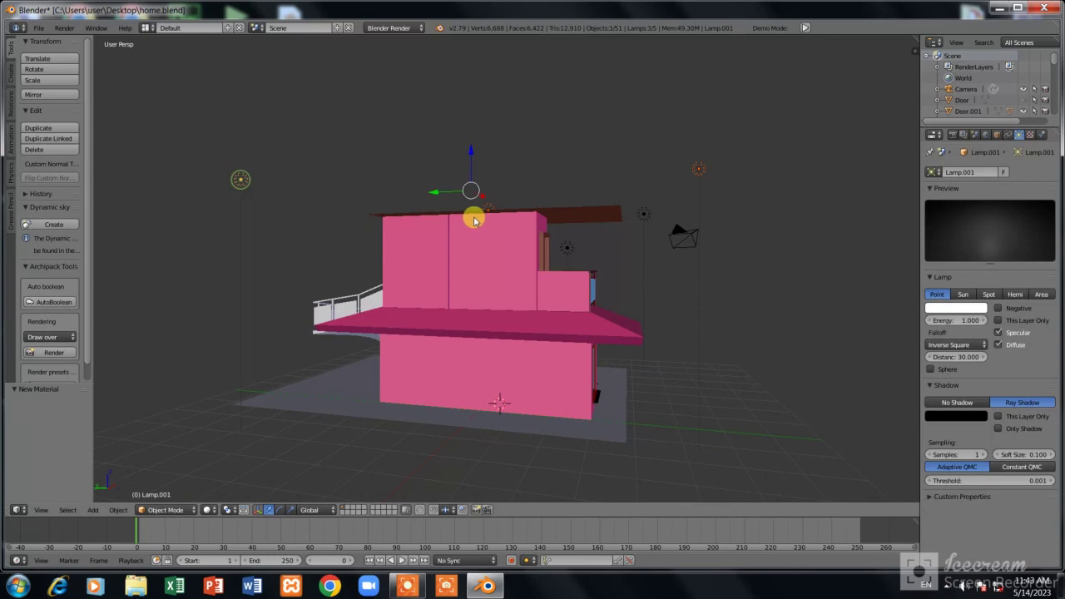
pyautogui.hotkey('shift', 'd')
pyautogui.click(490, 360)
pyautogui.press('s')
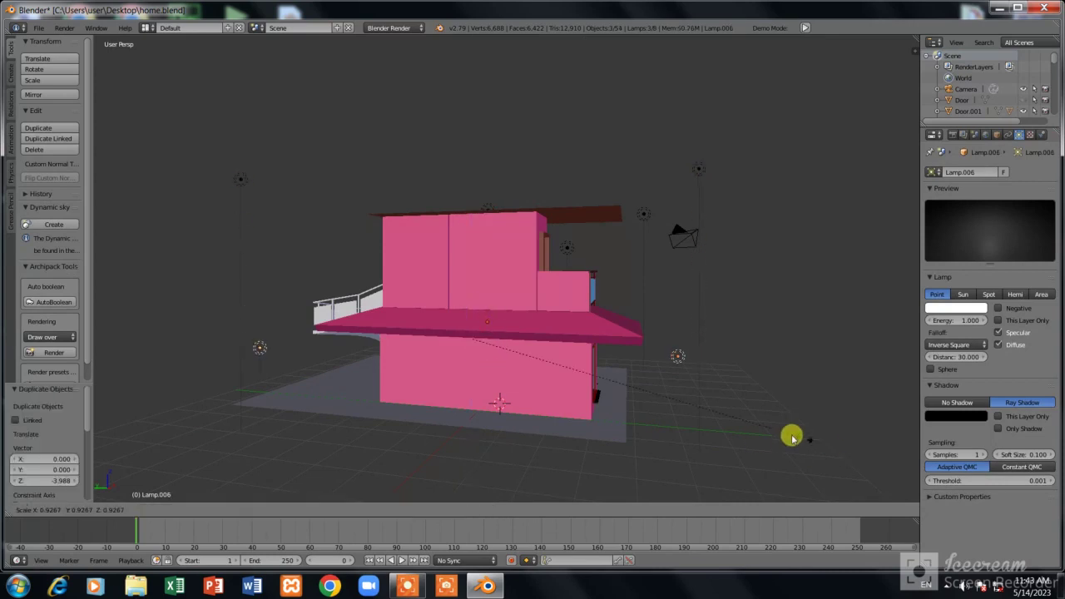
pyautogui.click(749, 432)
# Preview the lighting from the house front in Rendered shading, then return to Solid.
pyautogui.click(204, 511)
pyautogui.click(238, 437)
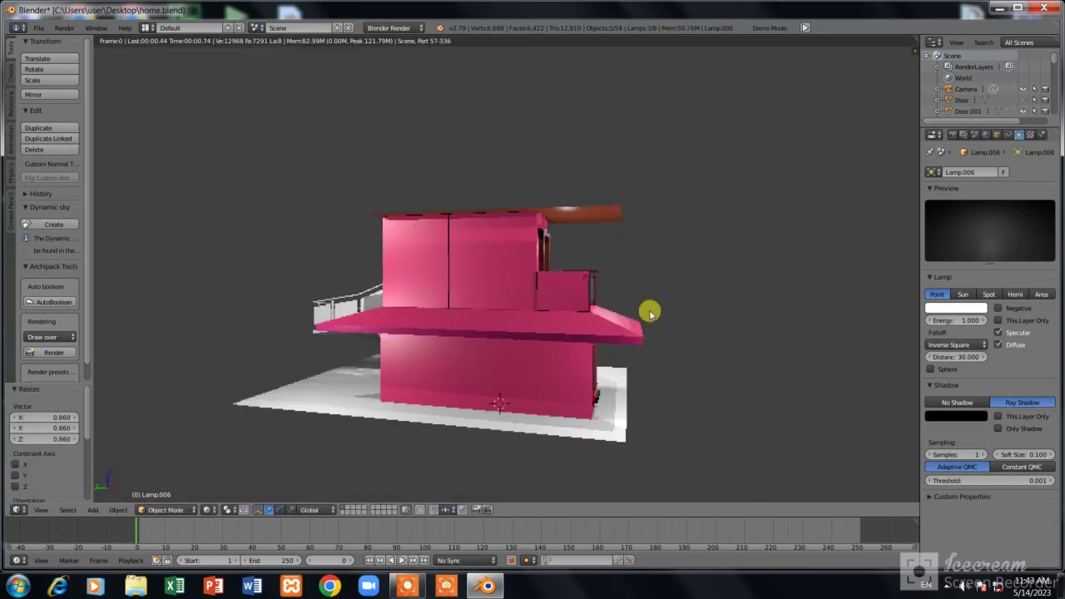
pyautogui.press('KP_6')
pyautogui.press('KP_6')
pyautogui.press('KP_6')
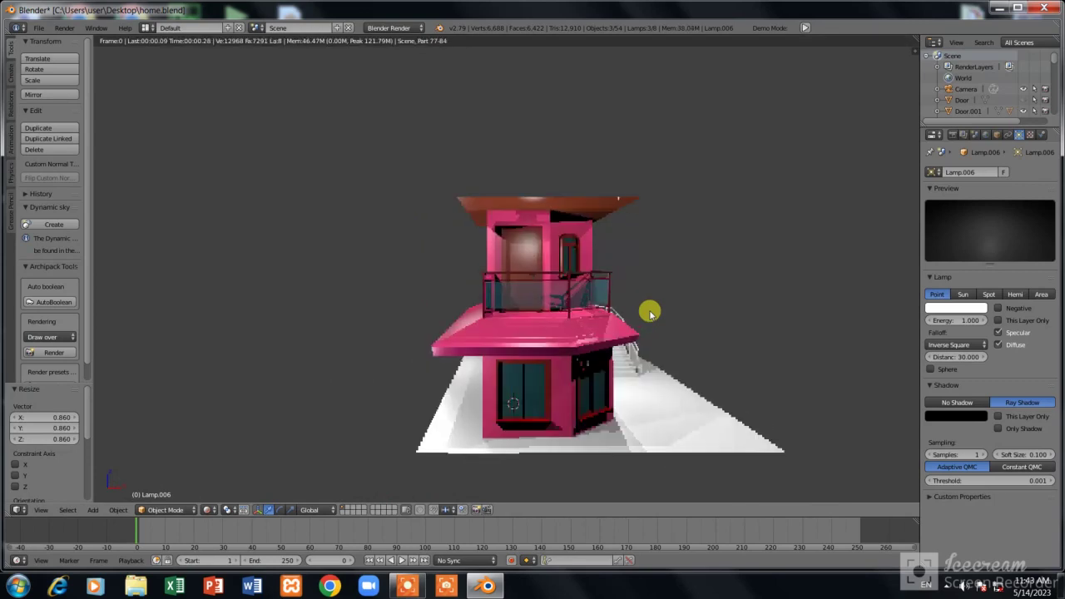
pyautogui.press('KP_6')
pyautogui.press('KP_6')
pyautogui.scroll(2, 647, 306)
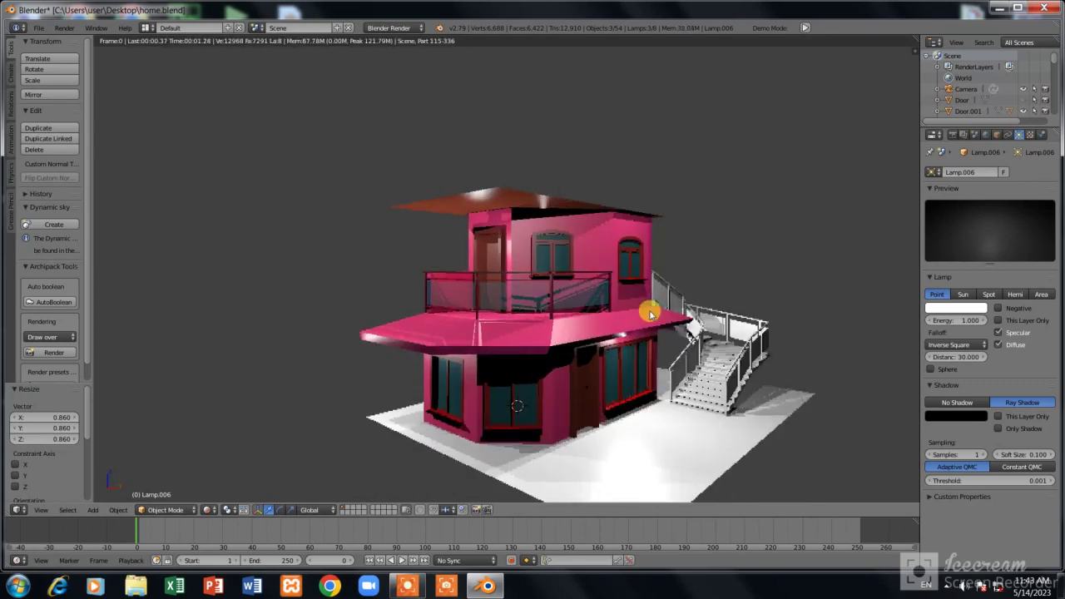
pyautogui.click(208, 510)
pyautogui.click(237, 456)
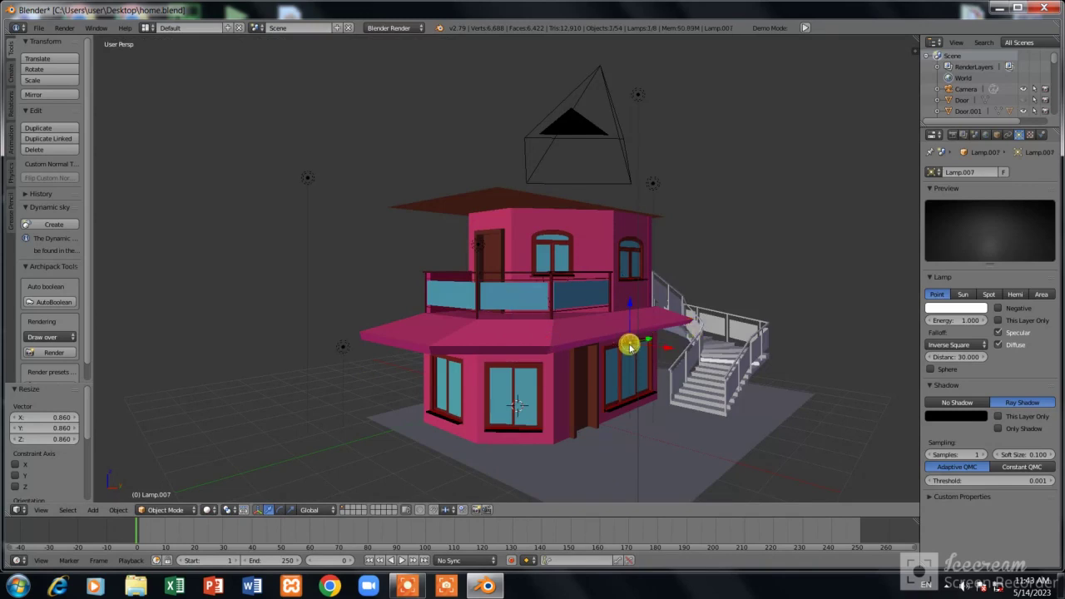
# In top wireframe view, move the selected lamp to the house's front corner.
pyautogui.press('g')
pyautogui.click(565, 398)
pyautogui.press('KP_7')
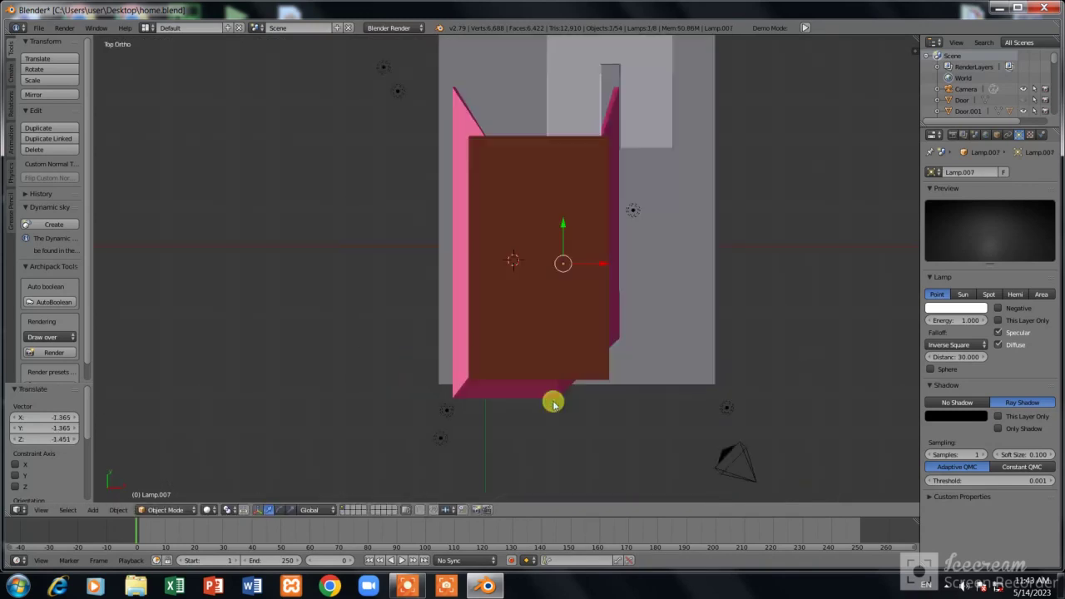
pyautogui.press('z')
pyautogui.press('g')
pyautogui.click(637, 374)
# Preview the lit house in Rendered shading, then return to Solid shading.
pyautogui.moveTo(637, 339)
pyautogui.mouseDown(button='middle')
pyautogui.moveTo(488, 341)
pyautogui.moveTo(202, 511)
pyautogui.mouseUp(button='middle')
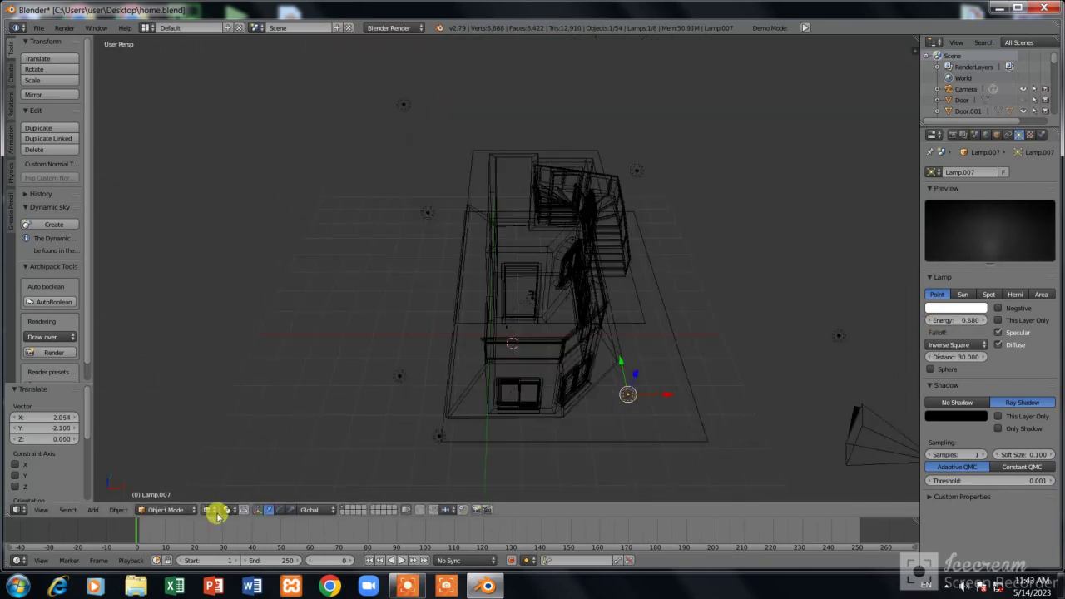
pyautogui.click(210, 512)
pyautogui.click(230, 438)
pyautogui.moveTo(550, 274); pyautogui.dragTo(549, 274, button='middle')
pyautogui.click(207, 510)
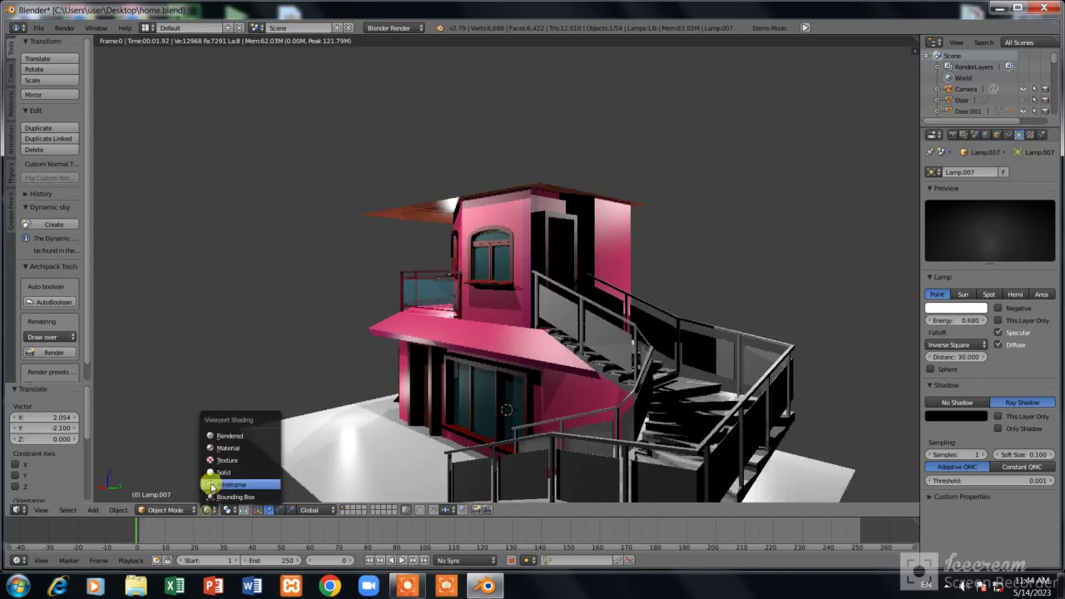
pyautogui.click(213, 461)
# Duplicate the corner lamp beside the house as Lamp.008, then select the staircase.
pyautogui.rightClick(766, 183)
pyautogui.press('KP_7')
pyautogui.scroll(-2, 665, 158)
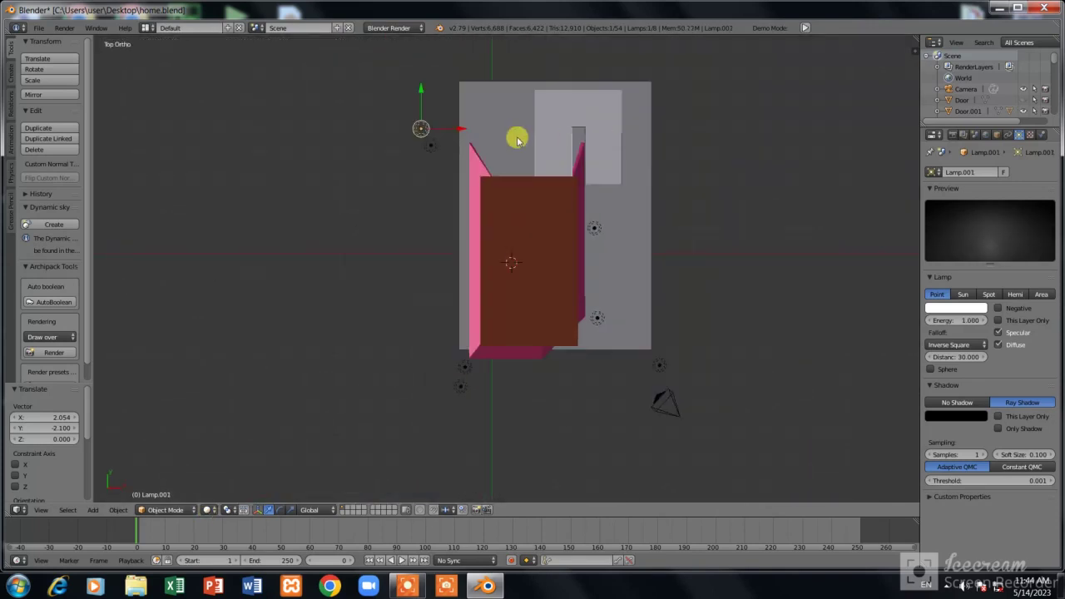
pyautogui.hotkey('shift', 'd')
pyautogui.click(674, 115)
pyautogui.moveTo(647, 130)
pyautogui.mouseDown(button='middle')
pyautogui.moveTo(624, 208)
pyautogui.moveTo(658, 442)
pyautogui.moveTo(689, 397)
pyautogui.mouseUp(button='middle')
pyautogui.rightClick(766, 352)
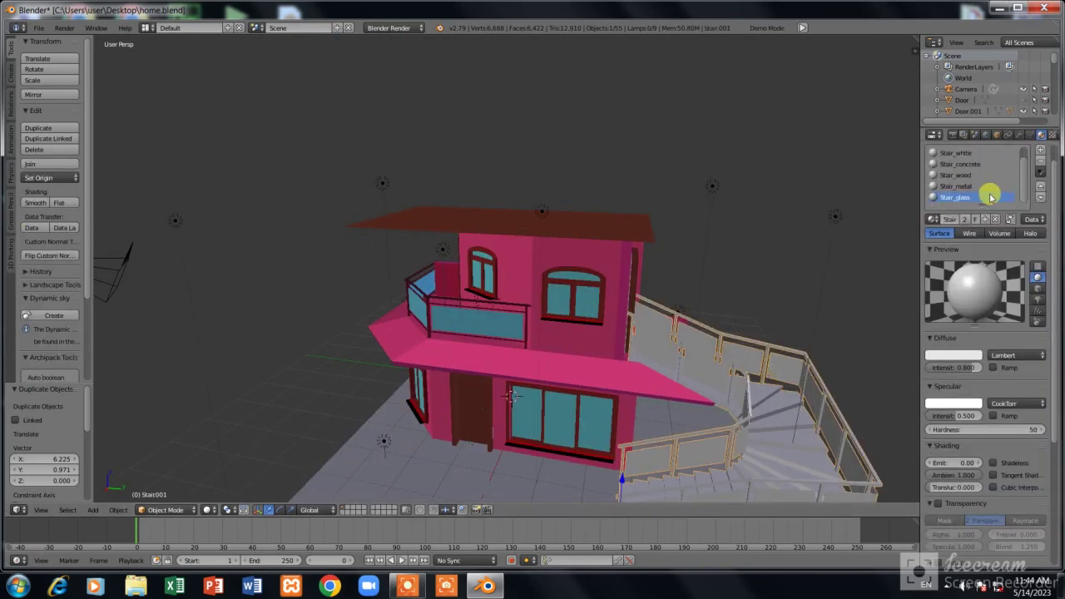
# Make Stair_glass cyan and Stair_wood deep red.
pyautogui.click(950, 358)
pyautogui.hotkey('ctrl', 'v')
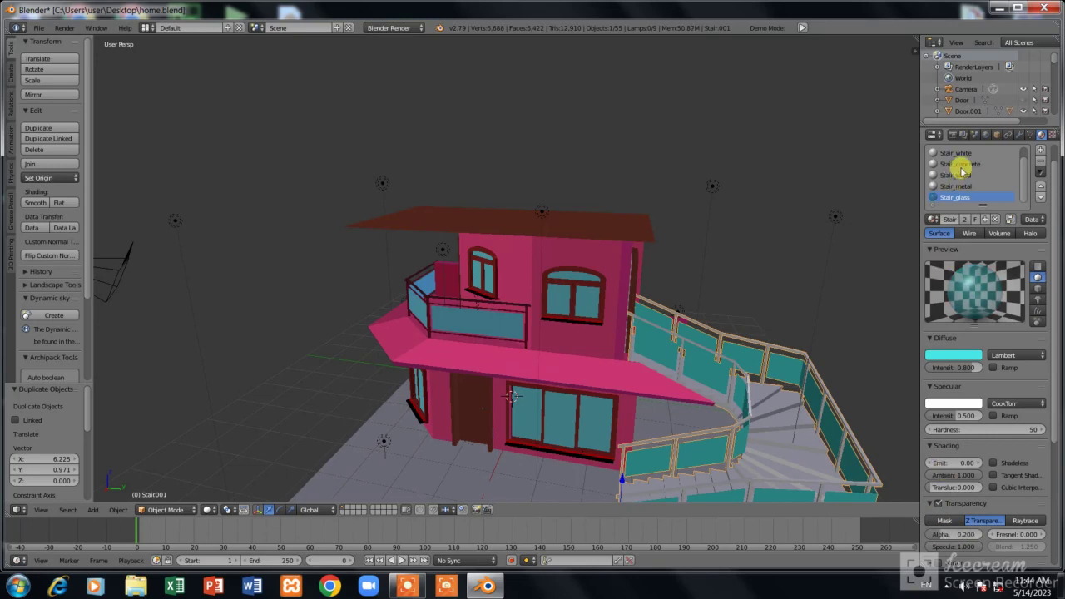
pyautogui.click(963, 171)
pyautogui.click(954, 355)
pyautogui.click(929, 282)
pyautogui.moveTo(976, 254)
pyautogui.mouseDown()
pyautogui.moveTo(974, 267)
pyautogui.moveTo(973, 218)
pyautogui.mouseUp()
# Set Stair_metal to E74364 and Stair_concrete to E771D2.
pyautogui.click(955, 185)
pyautogui.click(954, 356)
pyautogui.click(927, 275)
pyautogui.click(959, 164)
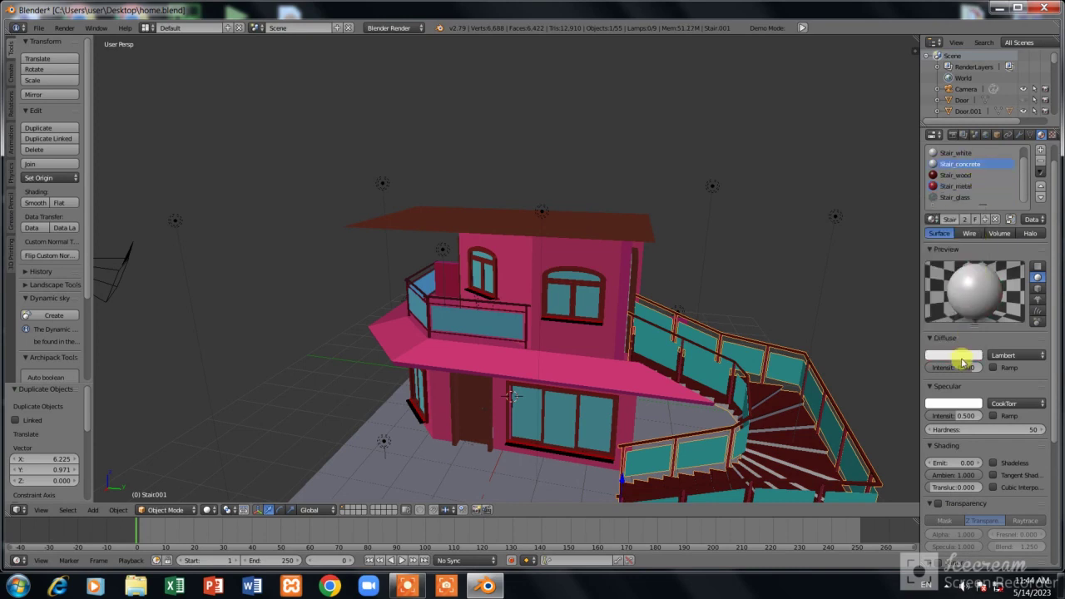
pyautogui.click(954, 355)
pyautogui.click(941, 265)
# Darken the Stair_white material to a dark magenta.
pyautogui.moveTo(682, 349)
pyautogui.mouseDown(button='middle')
pyautogui.moveTo(605, 378)
pyautogui.moveTo(821, 269)
pyautogui.mouseUp(button='middle')
pyautogui.moveTo(875, 243)
pyautogui.mouseDown(button='middle')
pyautogui.moveTo(806, 264)
pyautogui.moveTo(752, 325)
pyautogui.moveTo(792, 466)
pyautogui.moveTo(874, 426)
pyautogui.mouseUp(button='middle')
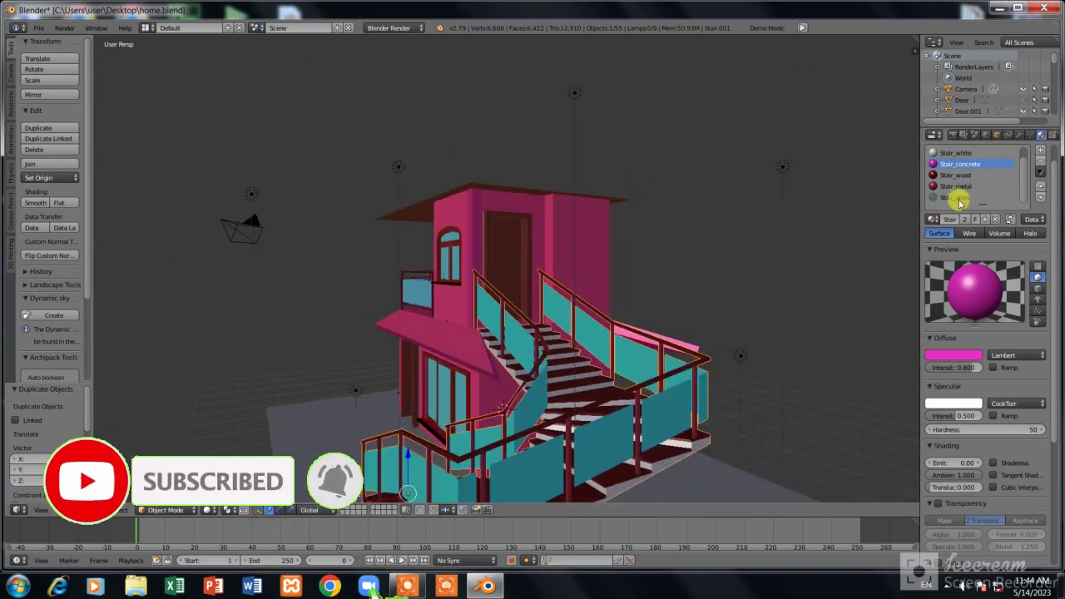
pyautogui.click(957, 154)
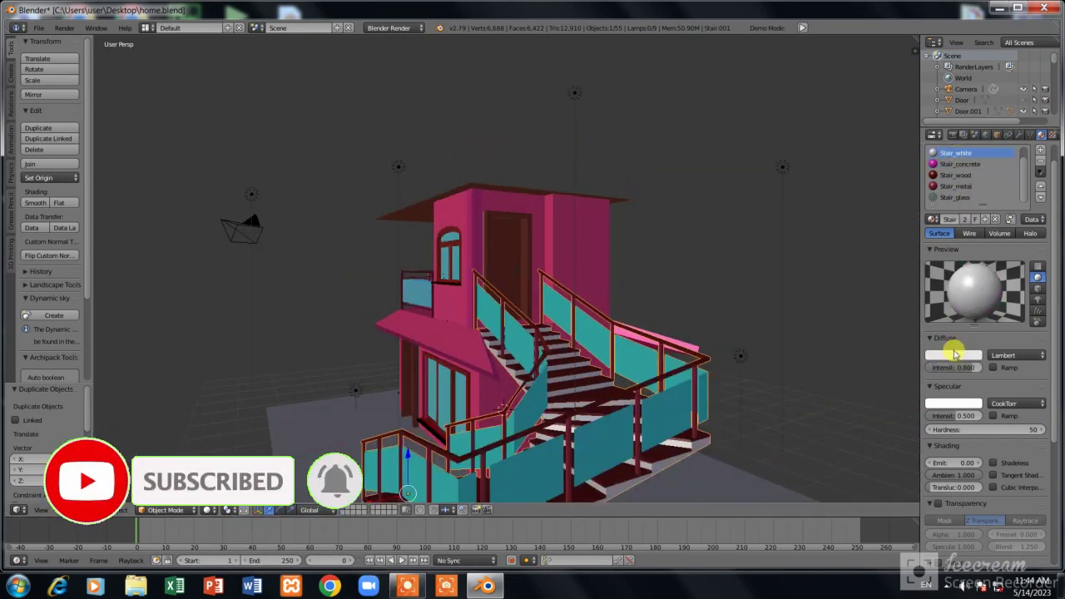
pyautogui.click(955, 355)
pyautogui.moveTo(972, 225); pyautogui.dragTo(978, 253)
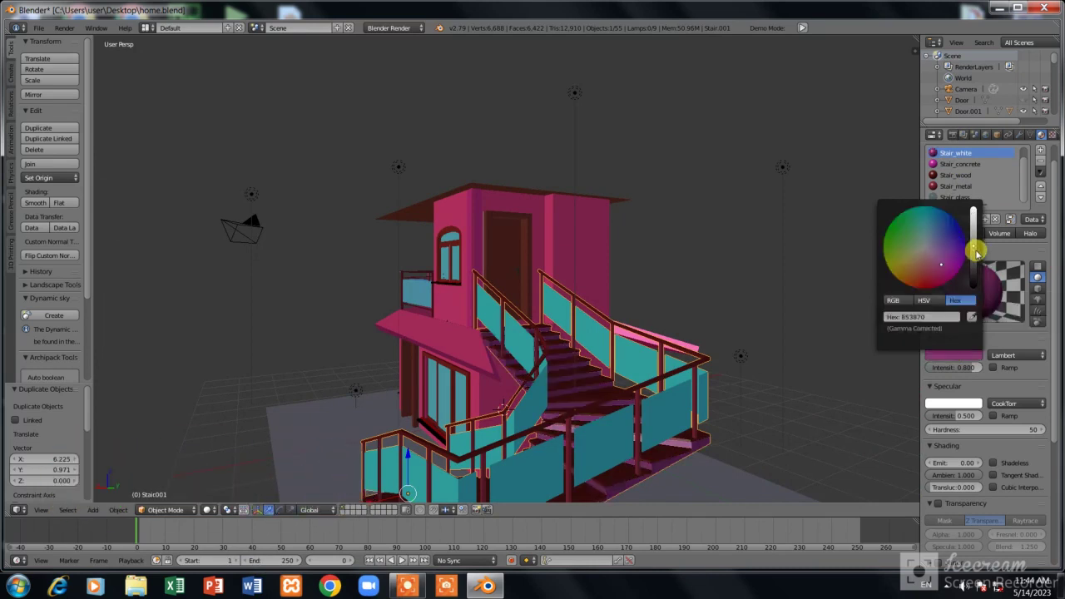
# Set the Stair_ceiling material's diffuse colour to black.
pyautogui.moveTo(697, 332); pyautogui.dragTo(811, 421, button='middle')
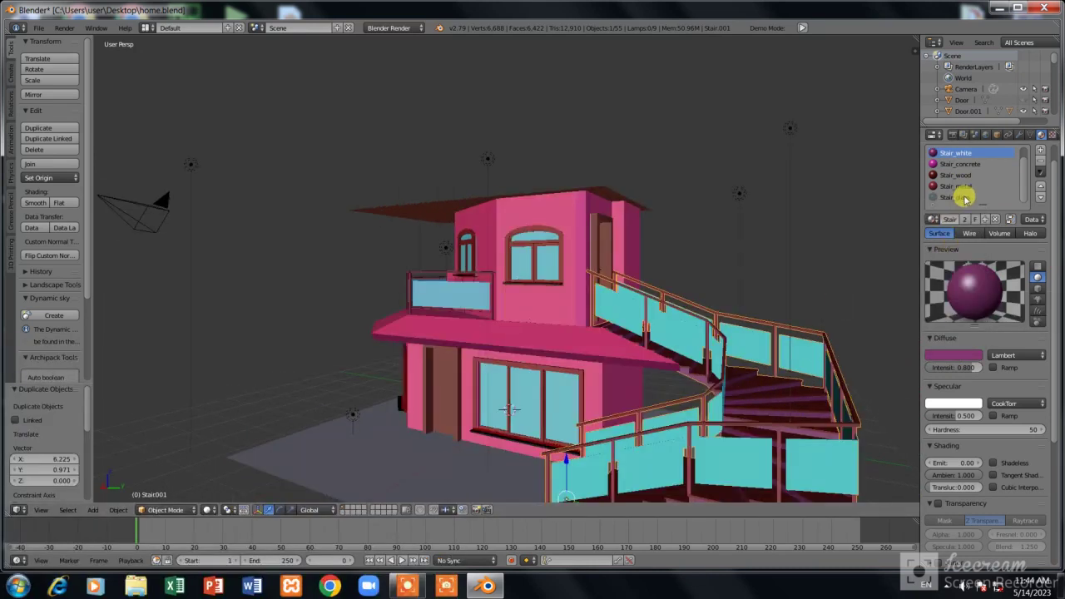
pyautogui.click(965, 153)
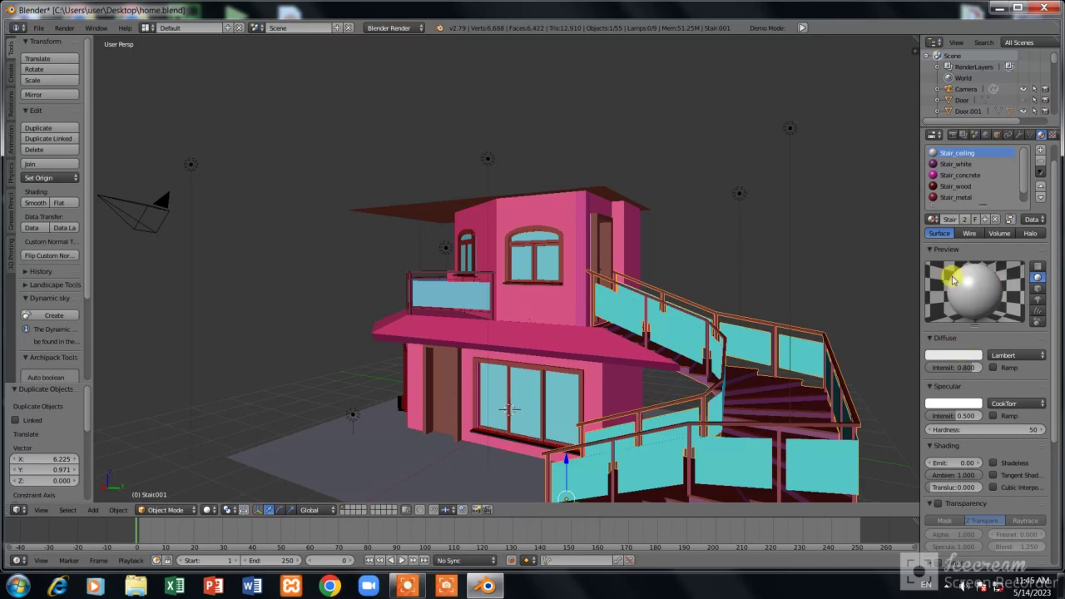
pyautogui.scroll(-3, 835, 361)
pyautogui.scroll(1, 837, 357)
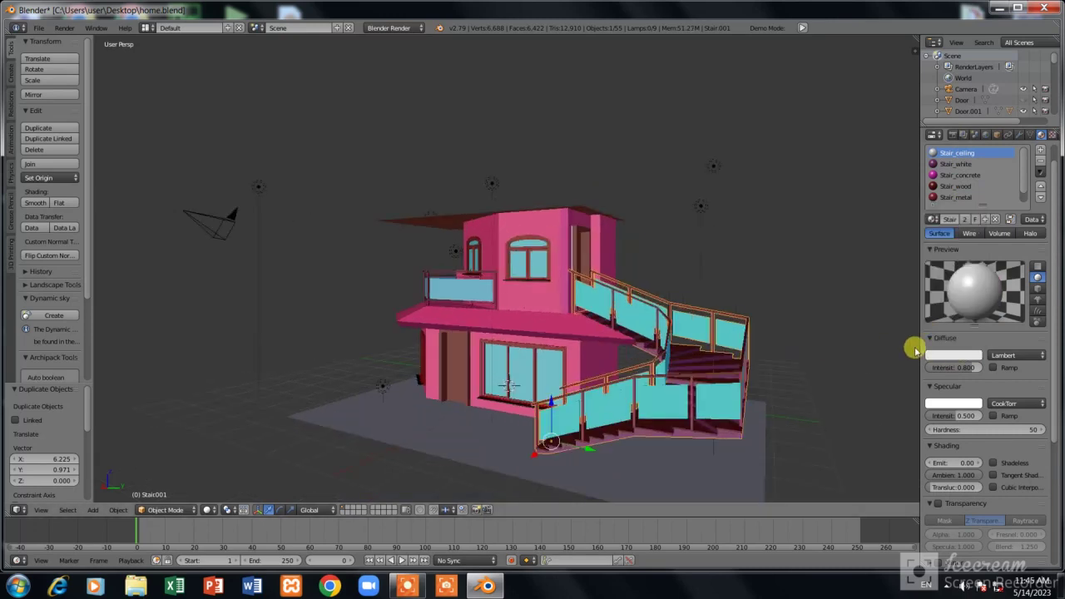
pyautogui.moveTo(916, 349); pyautogui.dragTo(936, 320, button='middle')
pyautogui.click(937, 356)
pyautogui.click(972, 278)
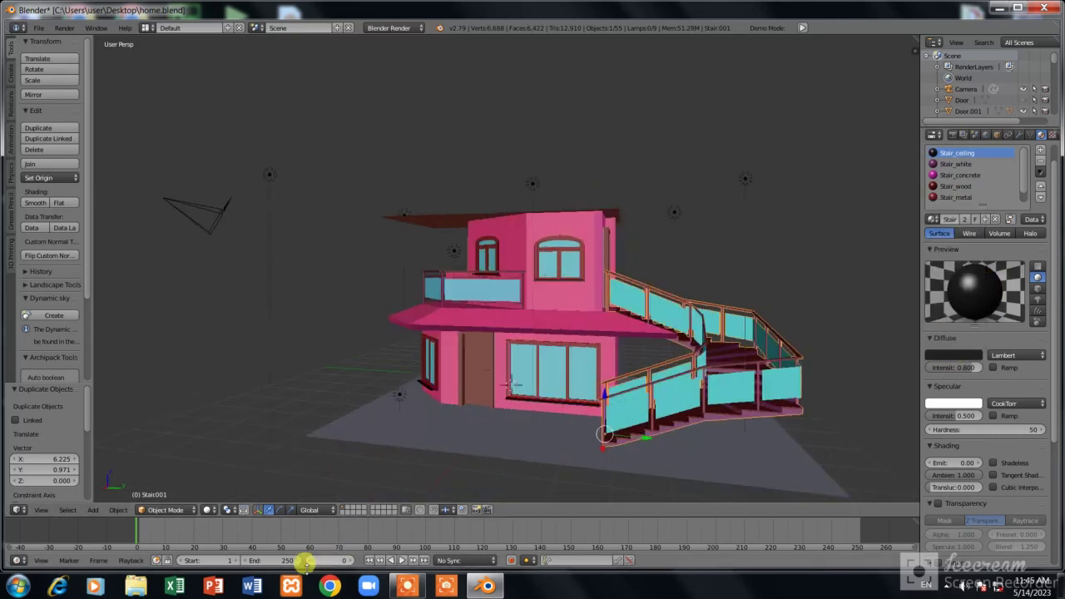
# Preview the house in Rendered shading from a front orthographic view, then switch to Material shading.
pyautogui.click(208, 509)
pyautogui.click(235, 433)
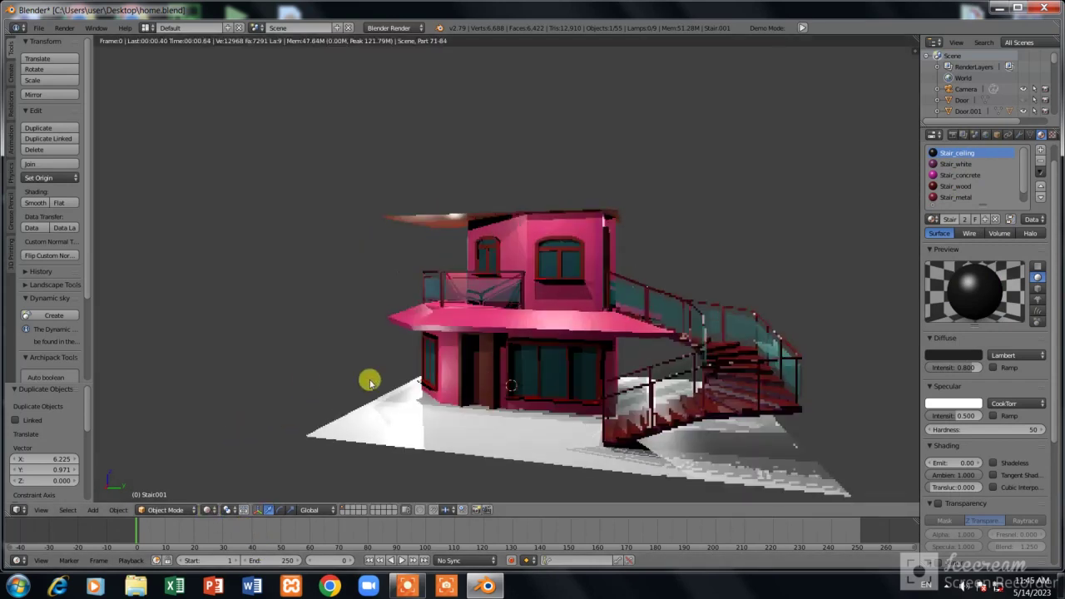
pyautogui.scroll(-3, 778, 368)
pyautogui.scroll(5, 777, 373)
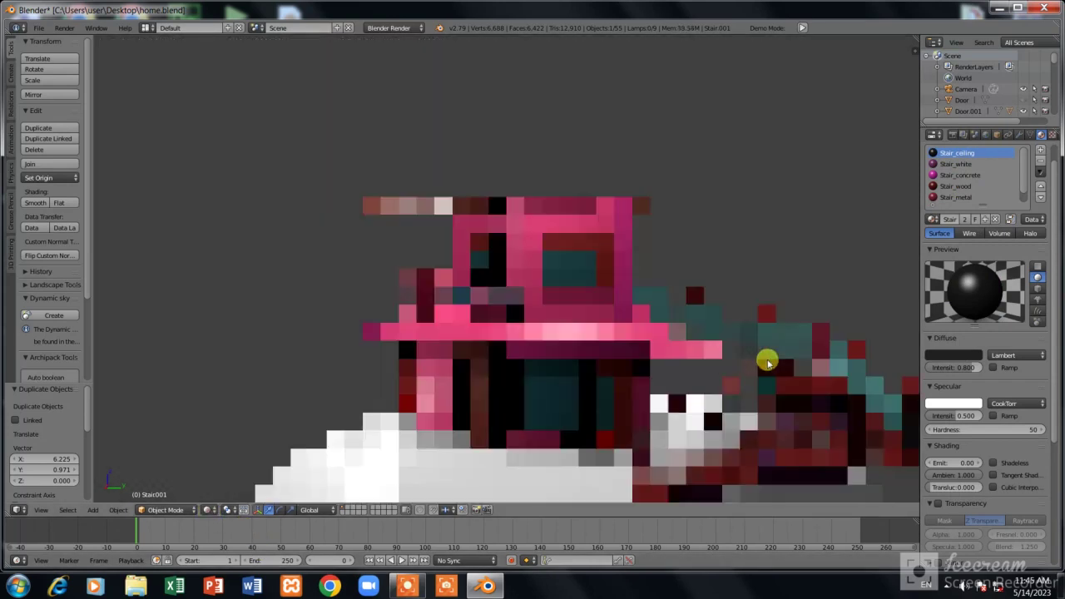
pyautogui.scroll(-3, 777, 375)
pyautogui.scroll(2, 722, 369)
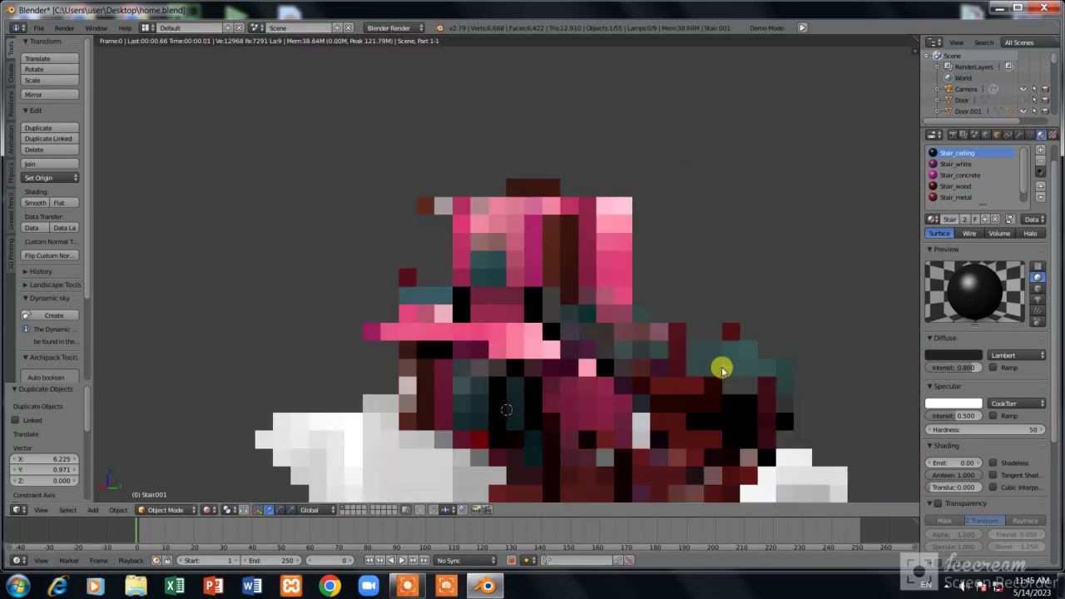
pyautogui.press('KP_1')
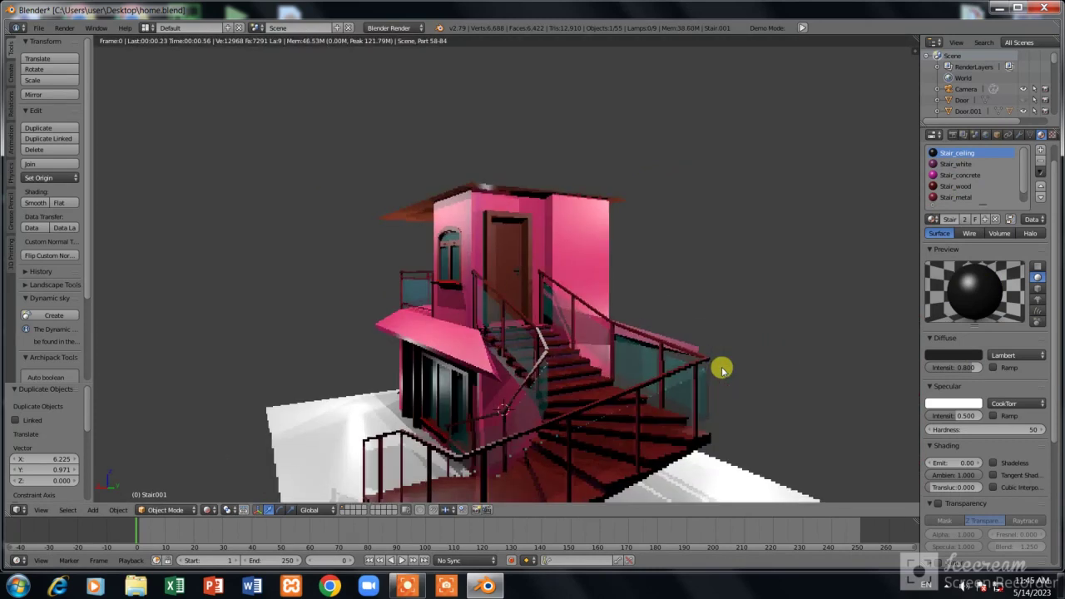
pyautogui.scroll(-1, 558, 341)
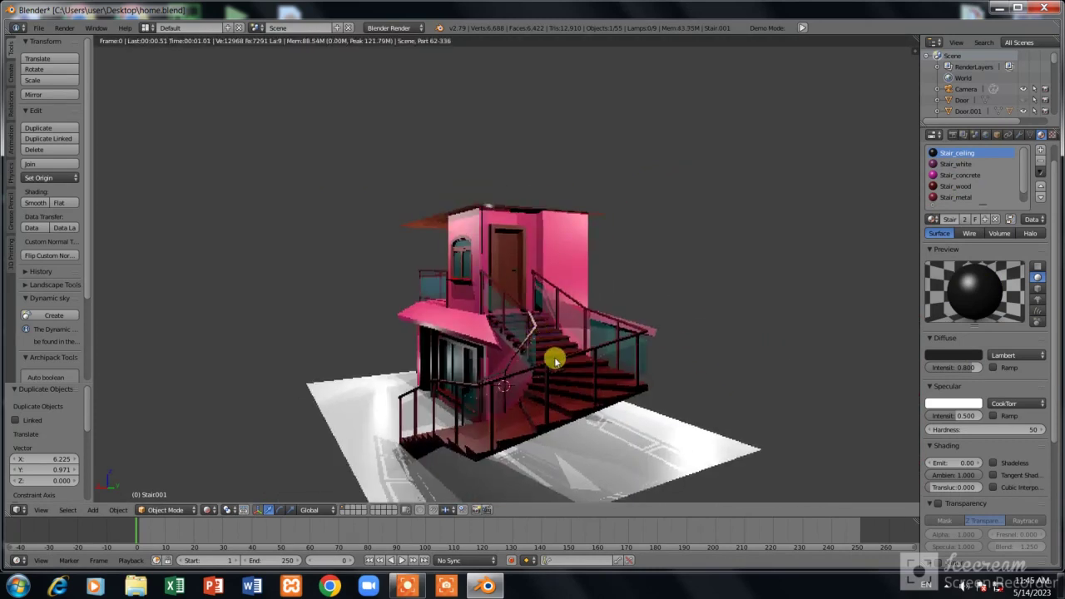
pyautogui.press('KP_1')
pyautogui.click(208, 509)
pyautogui.click(217, 476)
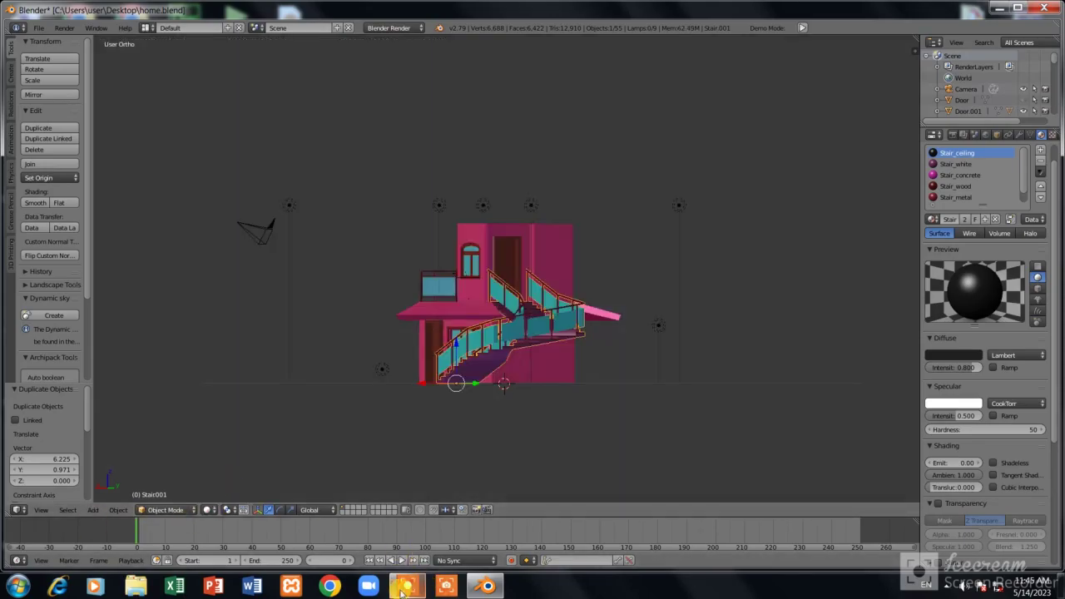